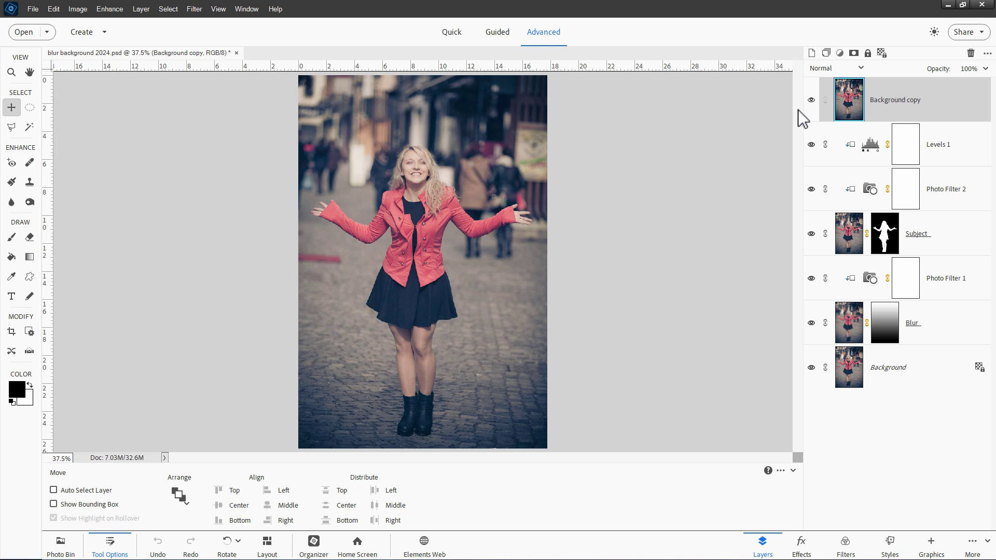
- Hide the Background copy layer to reveal the blurred, cooler background and warm subject
click(811, 100)
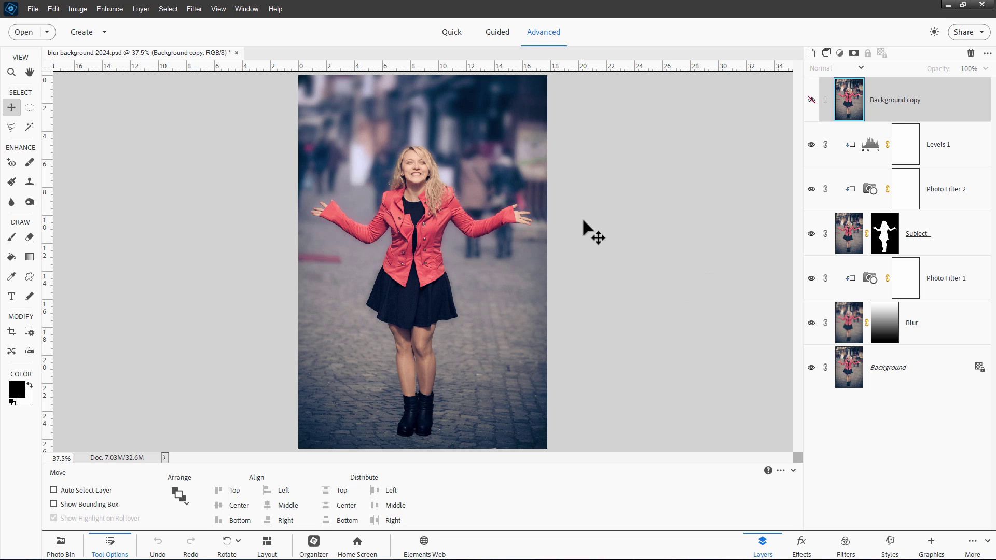
- Download Pixabay's 'Smile Portrait Girl' photo at the 1920×2880 JPG size
key(alt+Tab)
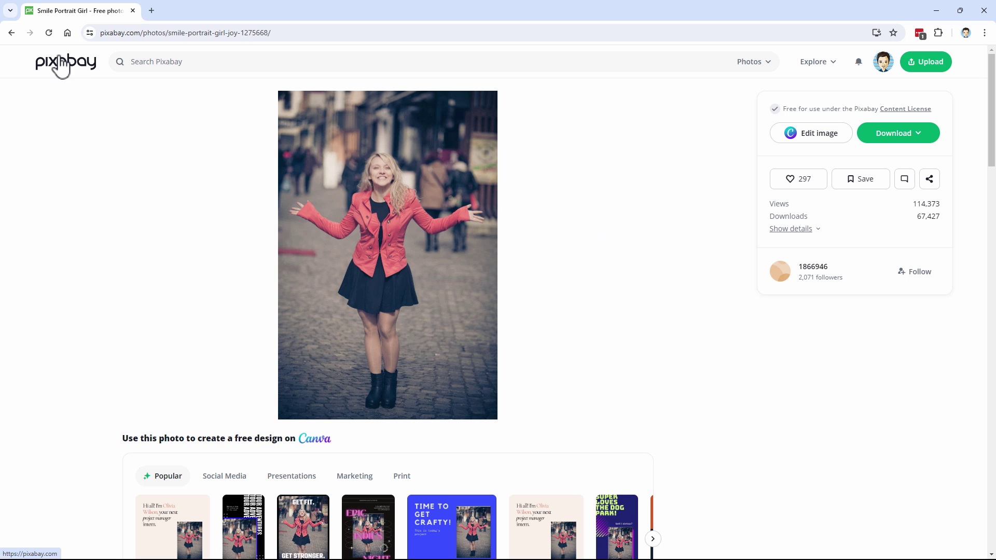
key(ctrl+l)
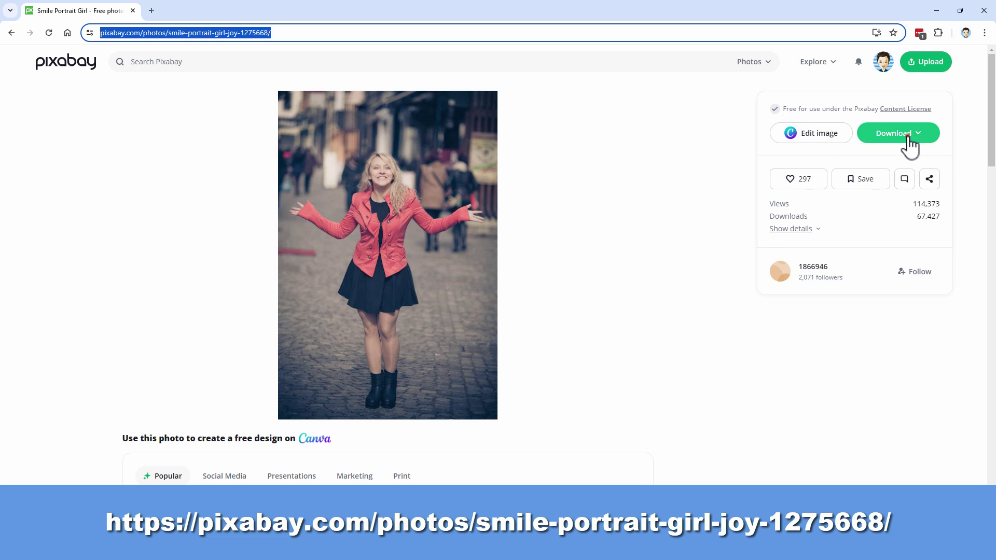
click(887, 136)
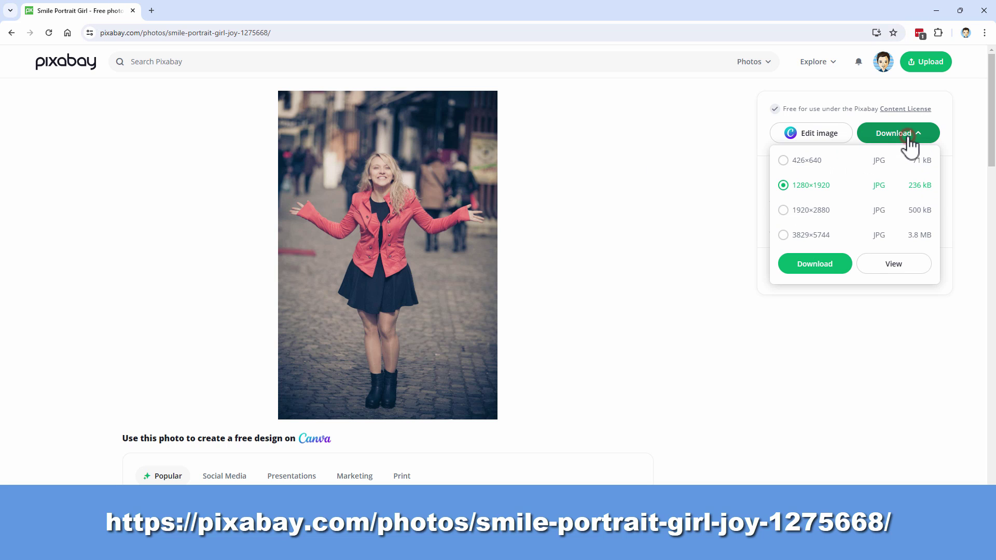
click(783, 212)
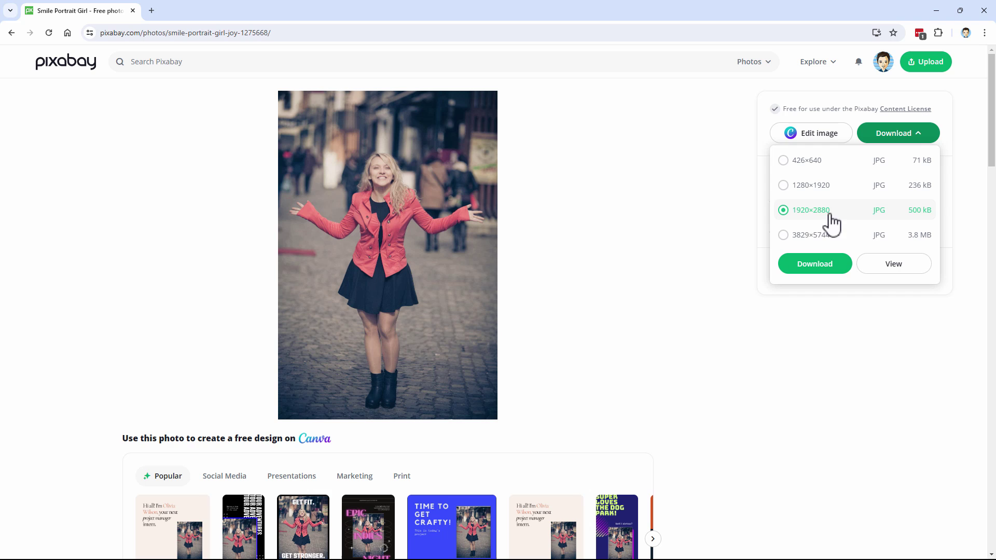
click(819, 265)
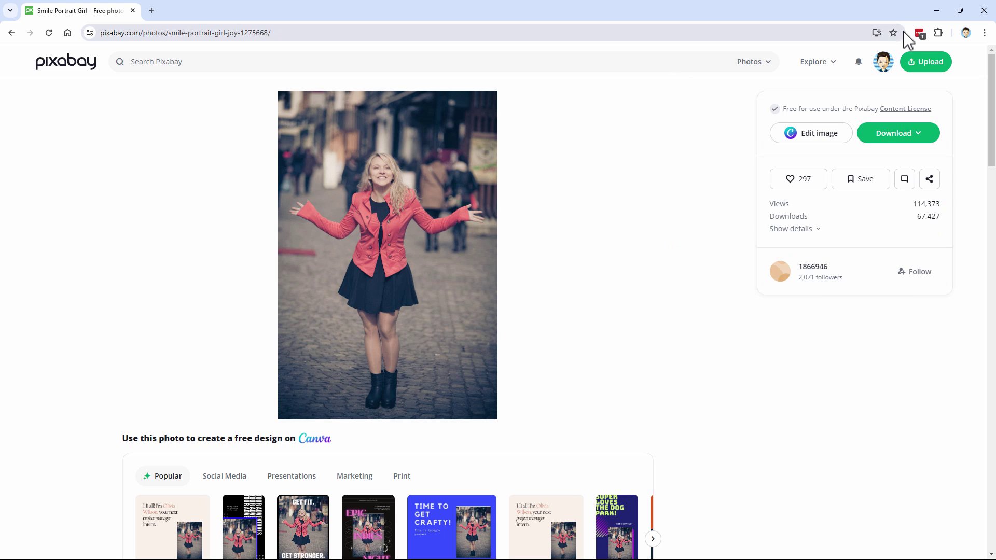
click(984, 10)
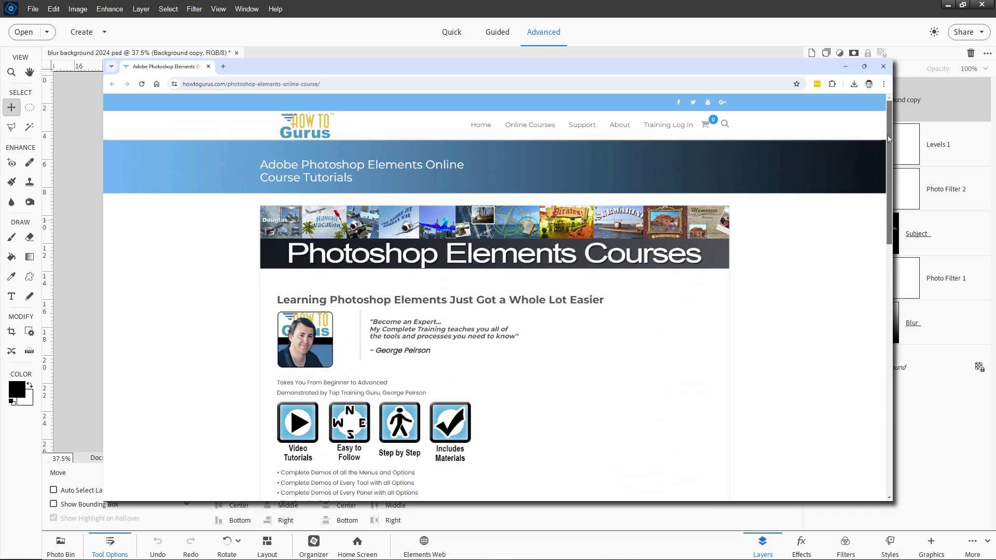
click(312, 126)
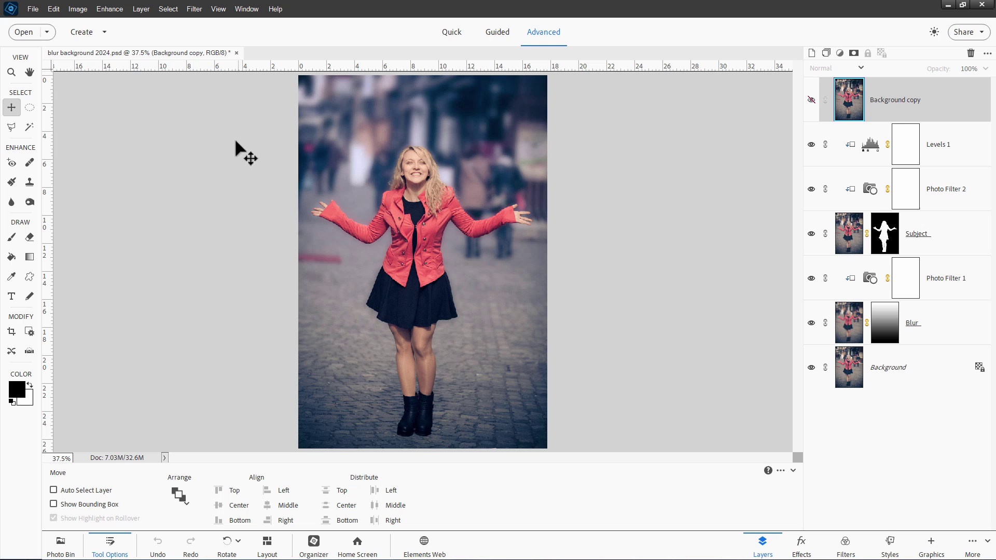
- Close the blur document without saving and open smile-1275668_1920.jpg from recent files
click(237, 53)
click(503, 216)
click(33, 9)
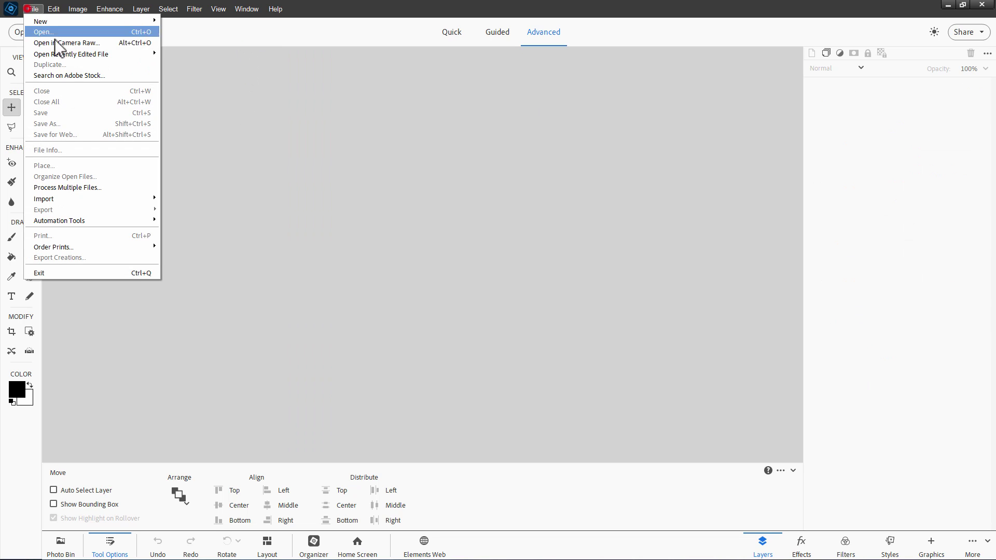
click(76, 54)
click(210, 64)
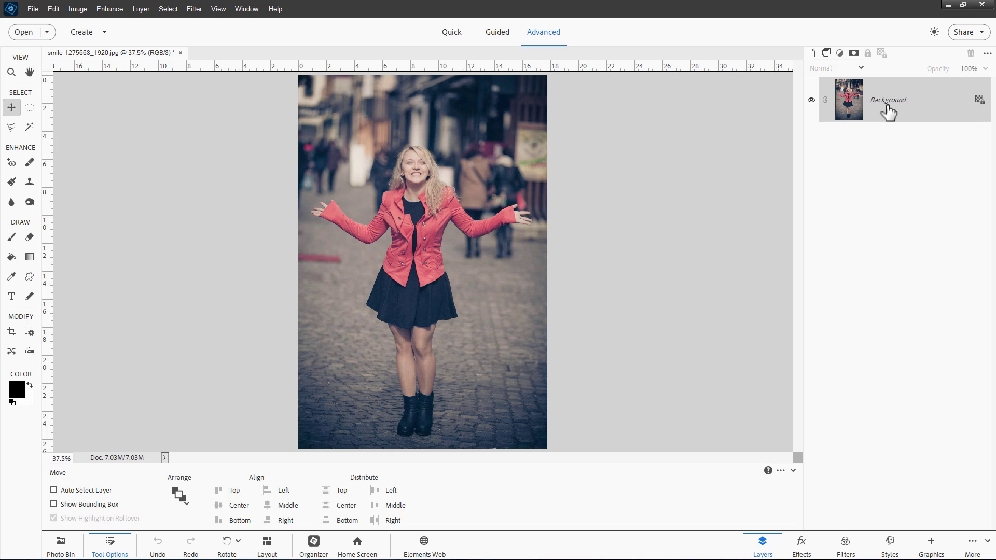
- Duplicate the Background layer and rename the copy Blur
right_click(887, 105)
click(900, 130)
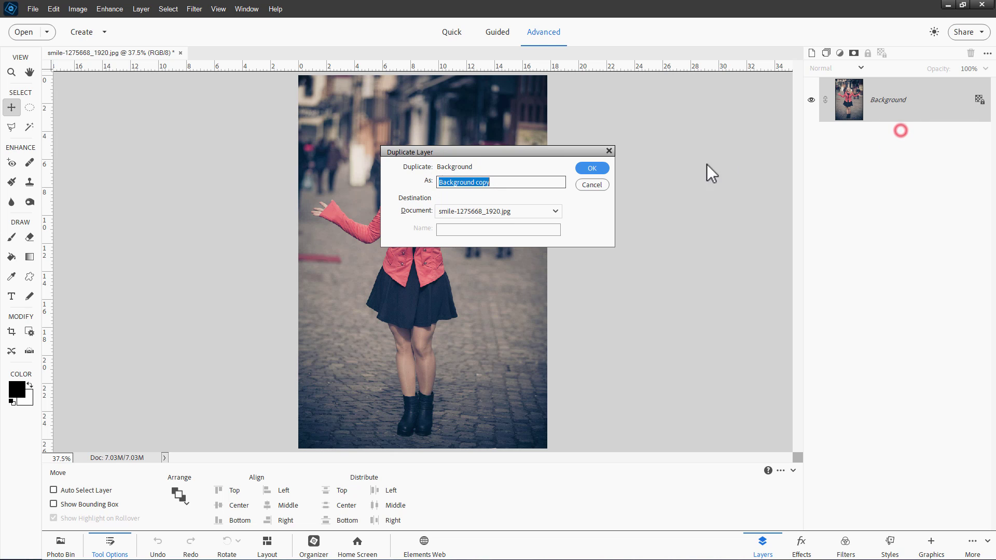
click(596, 173)
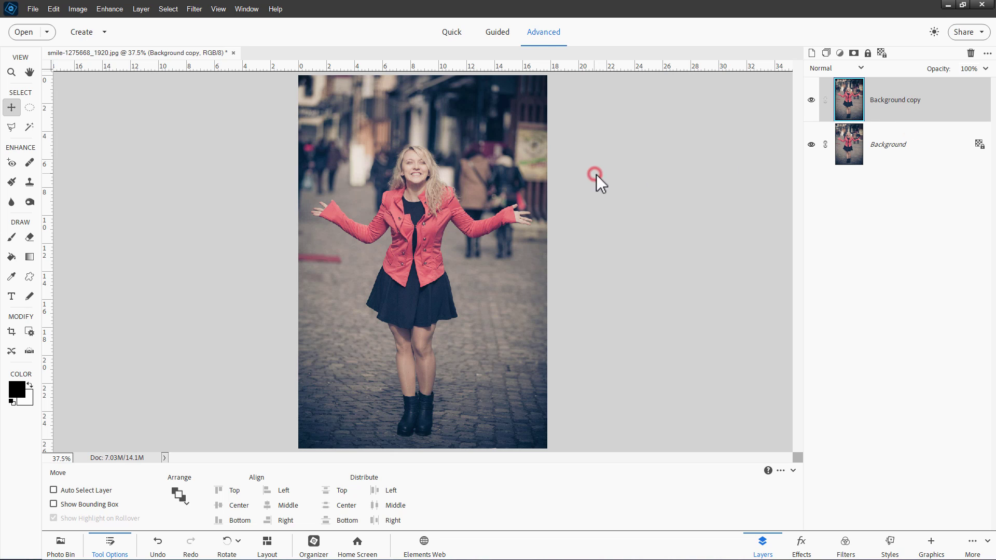
double_click(888, 101)
text(Blur)
key(Return)
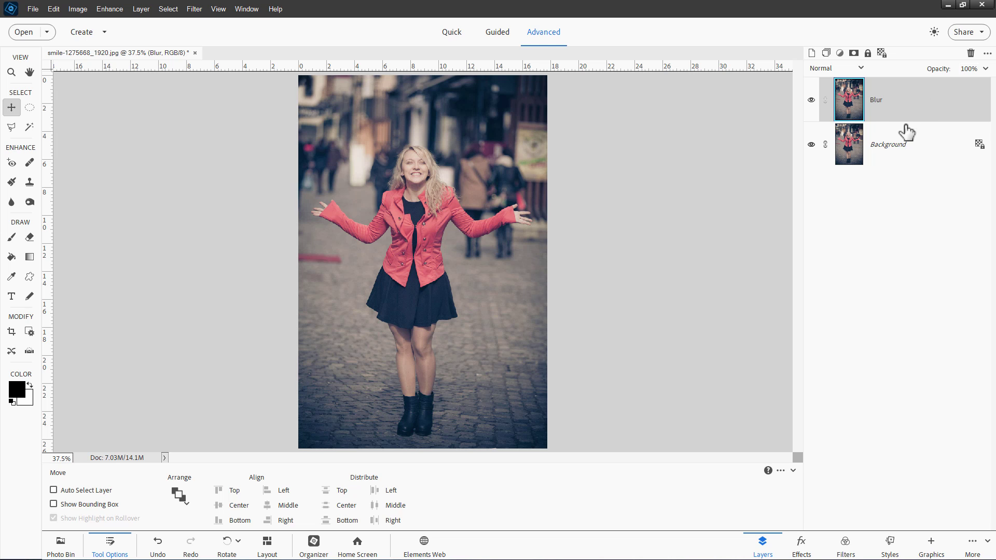
- Duplicate the Blur layer and rename the copy Subject
right_click(883, 101)
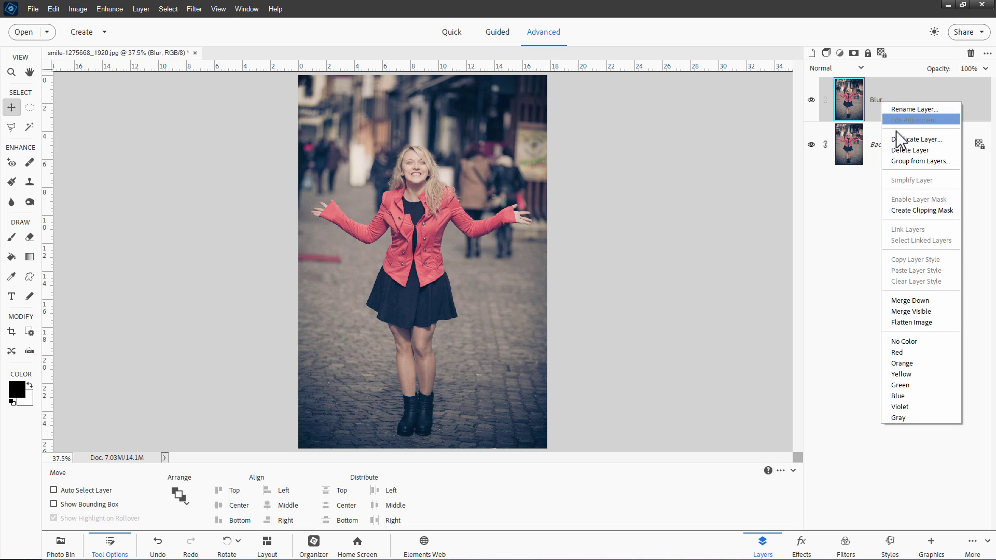
click(900, 139)
click(602, 169)
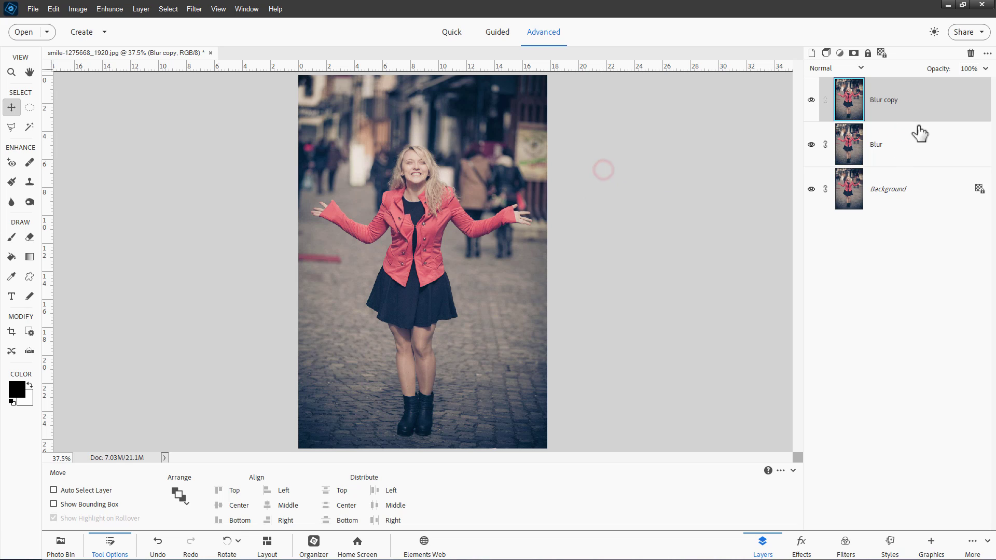
double_click(893, 102)
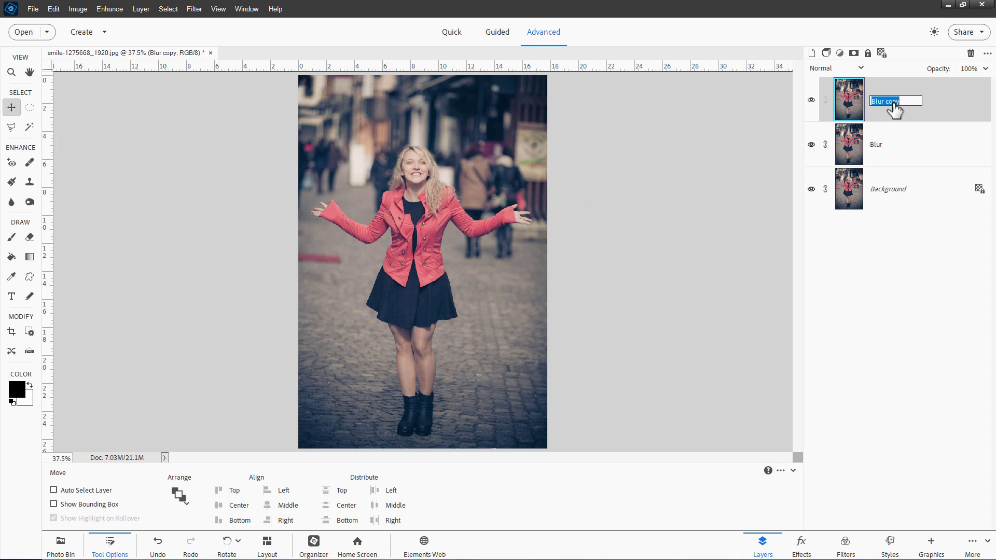
key(Return)
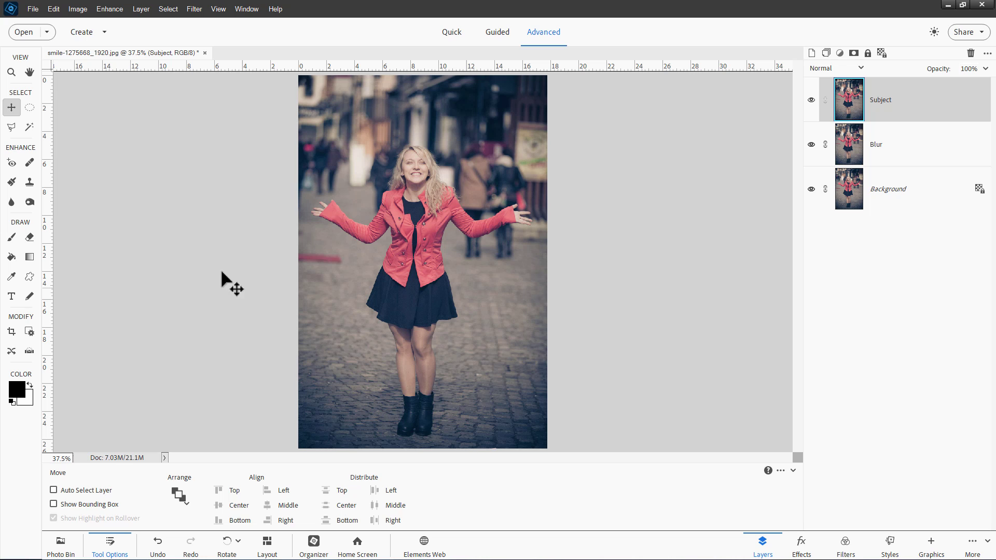
- Auto-select the woman in the red jacket with Select > Subject, setting the Lasso to freehand mode
click(169, 9)
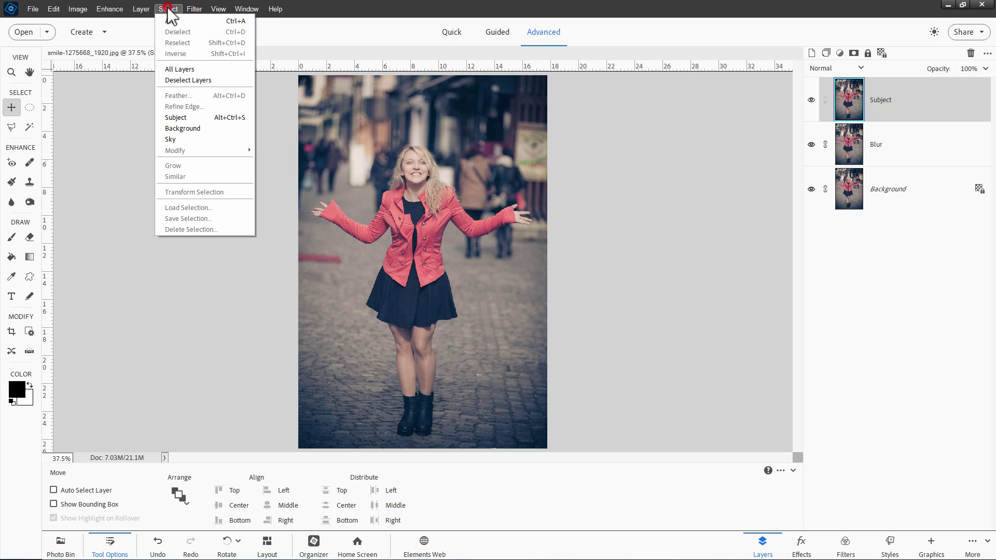
click(196, 118)
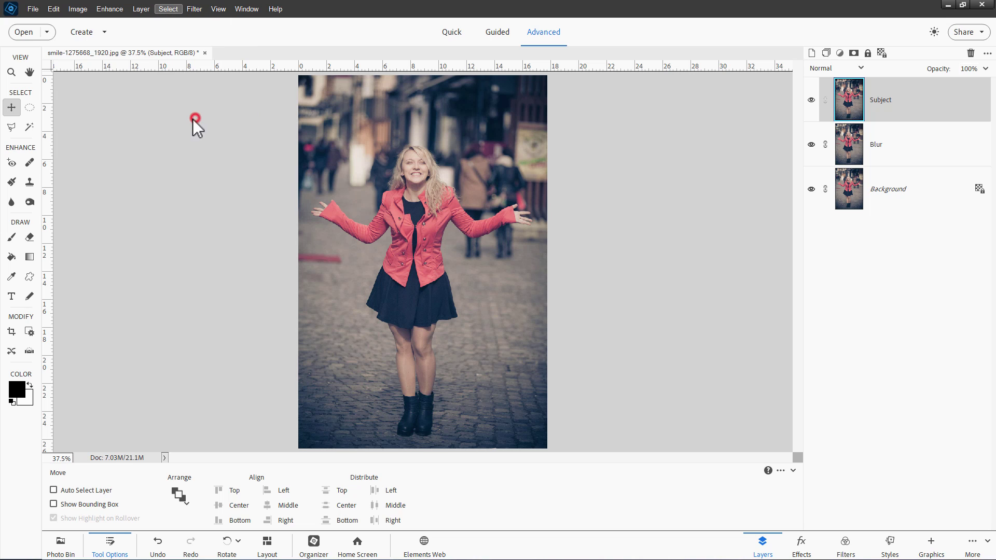
click(11, 127)
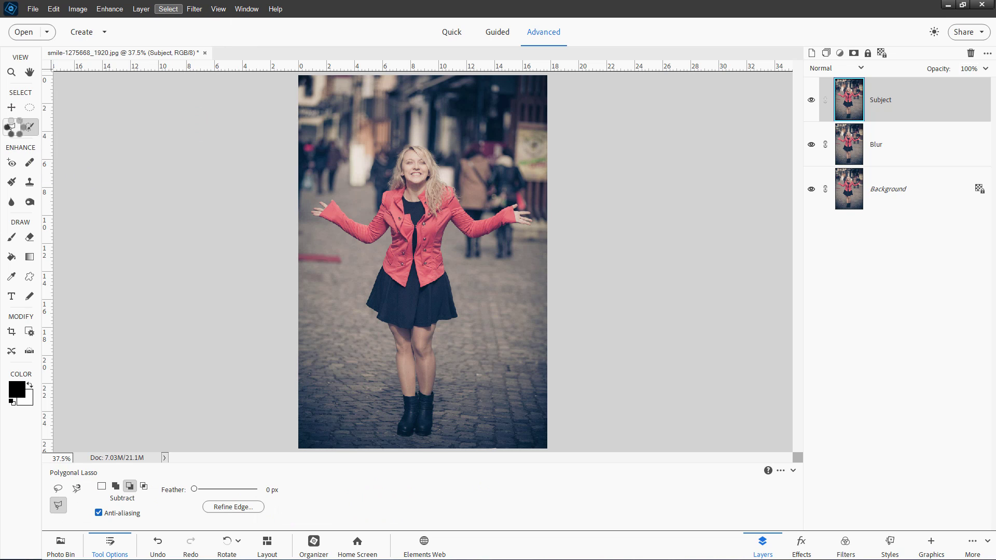
click(57, 489)
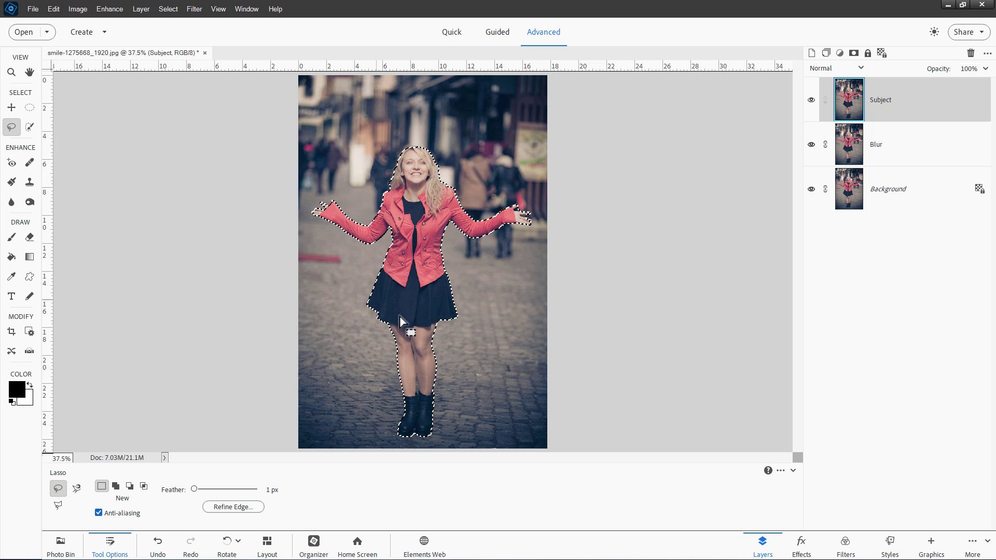
key(v)
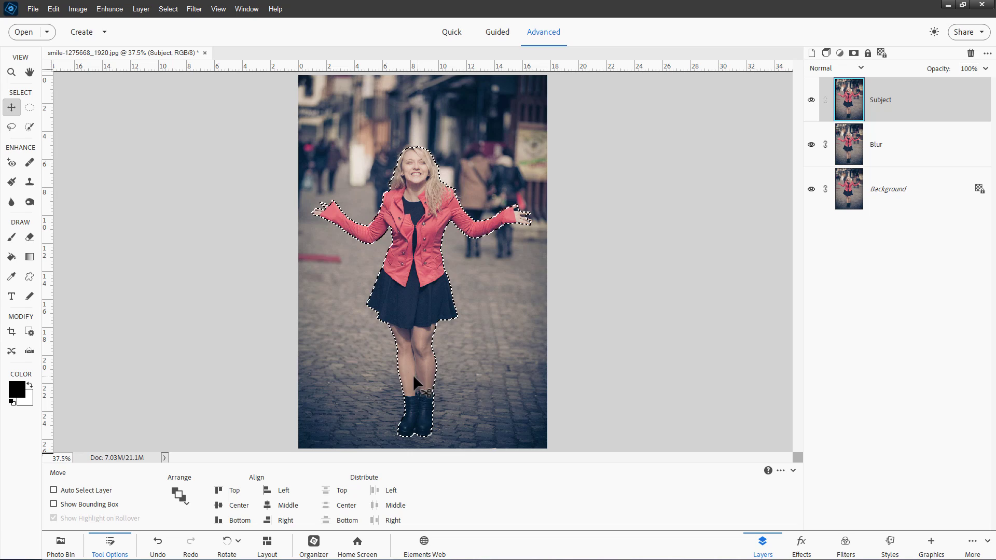
- Zoom toward the boots, then open and cancel the General Preferences dialog
scroll(416, 390, up, 3)
scroll(416, 390, up, 5)
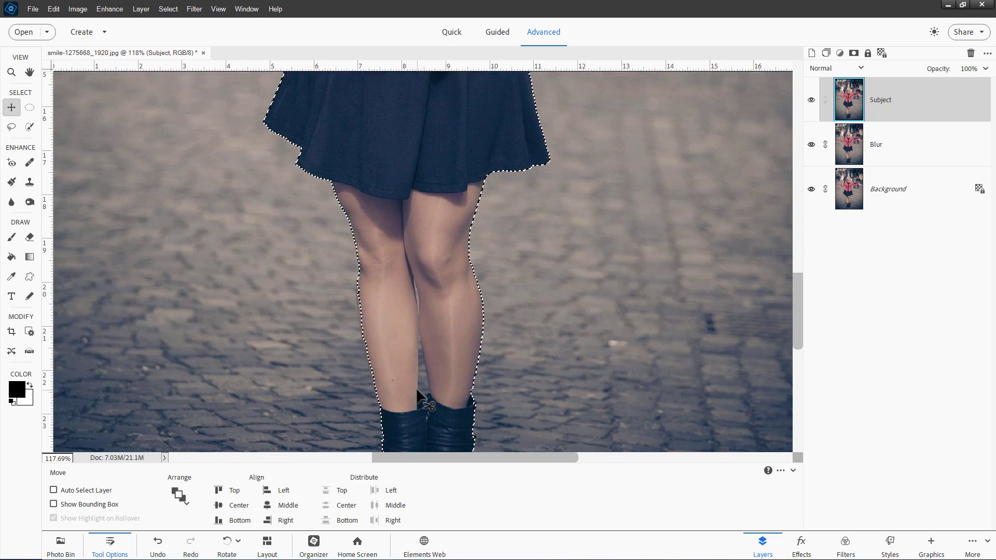
scroll(417, 388, up, 2)
drag(517, 353, 513, 259)
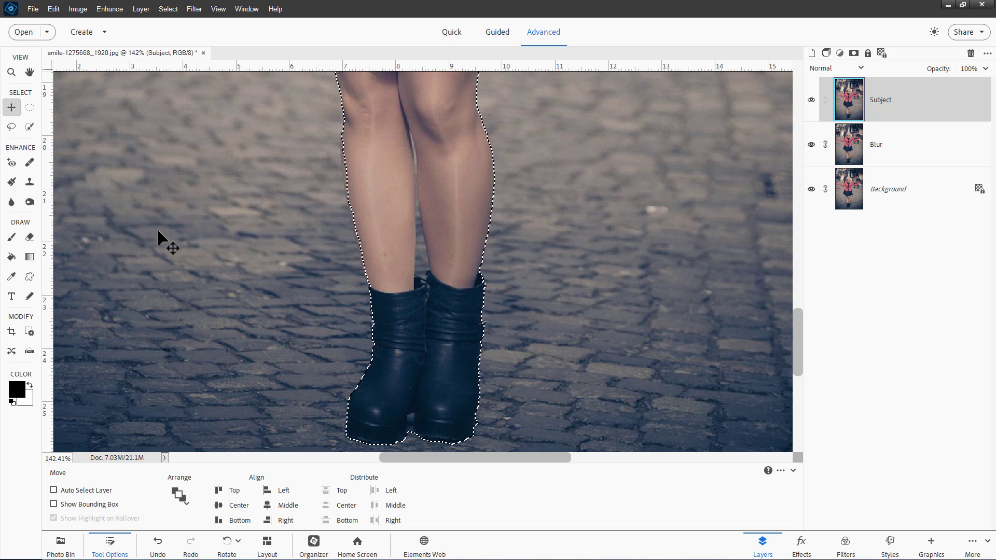
click(54, 9)
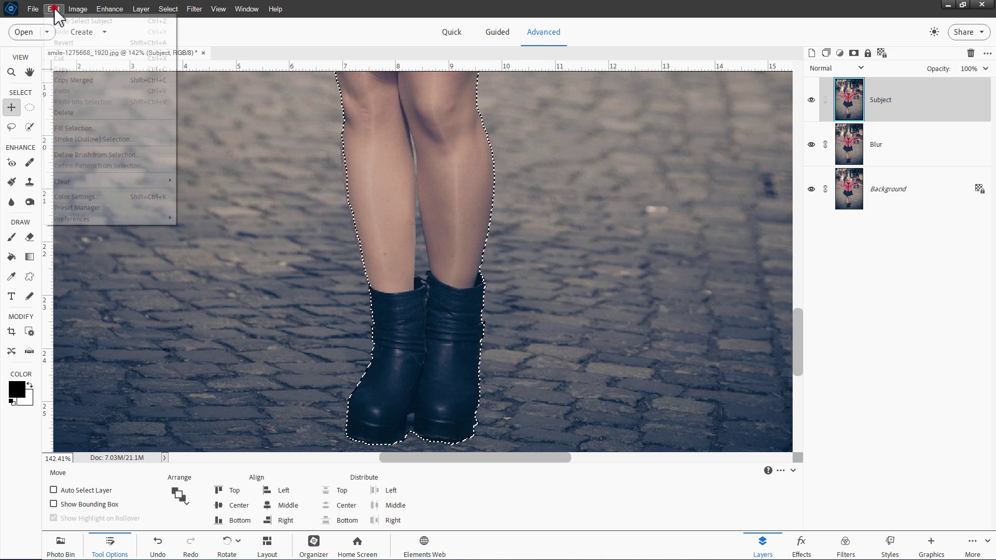
mouse_move(120, 216)
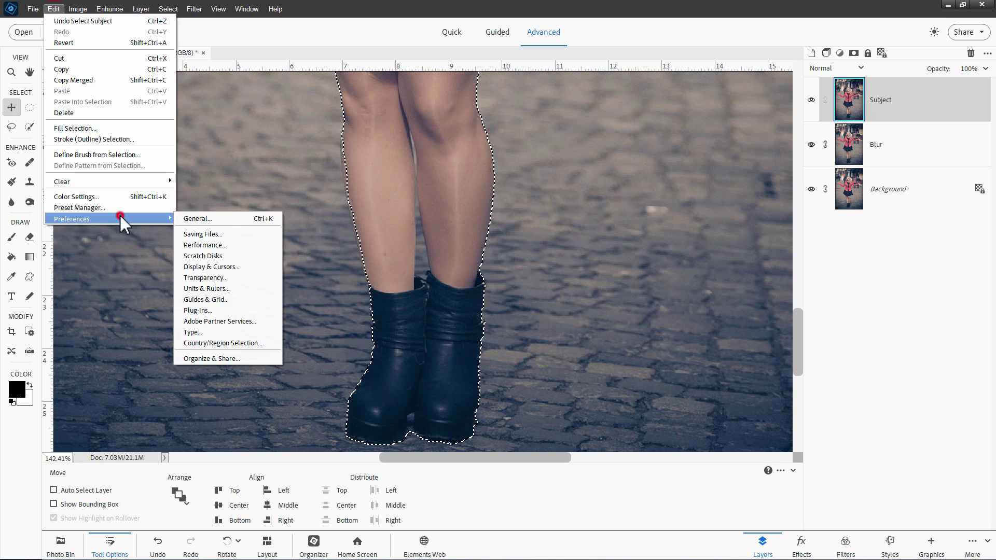
click(185, 217)
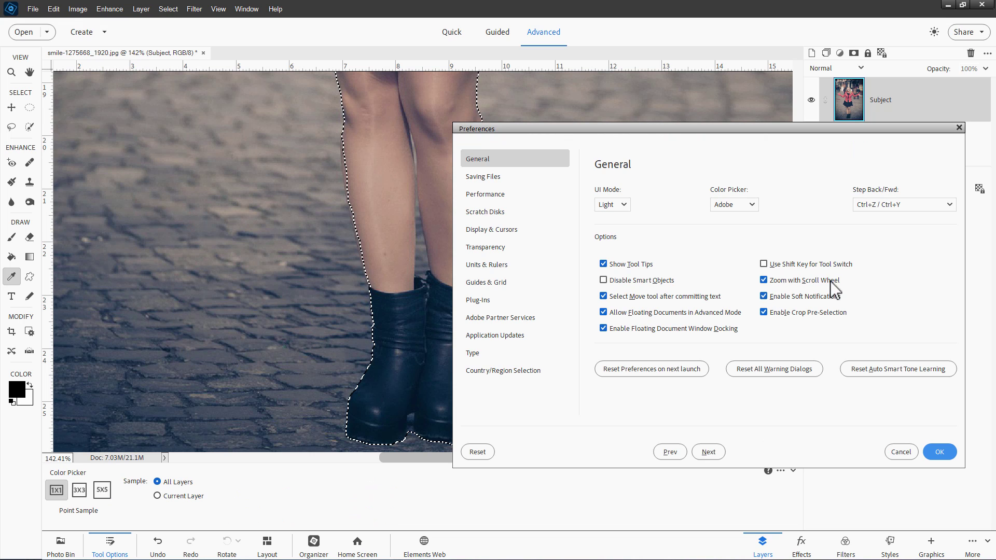
click(901, 452)
- Return to the Move tool and zoom in, centering the view on the boots
key(v)
scroll(563, 296, down, 2)
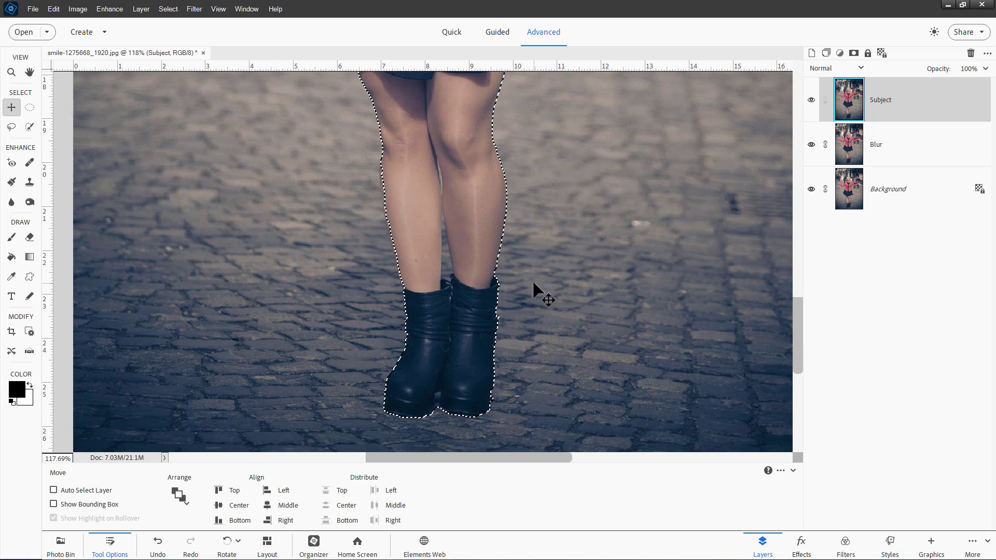
scroll(535, 286, up, 1)
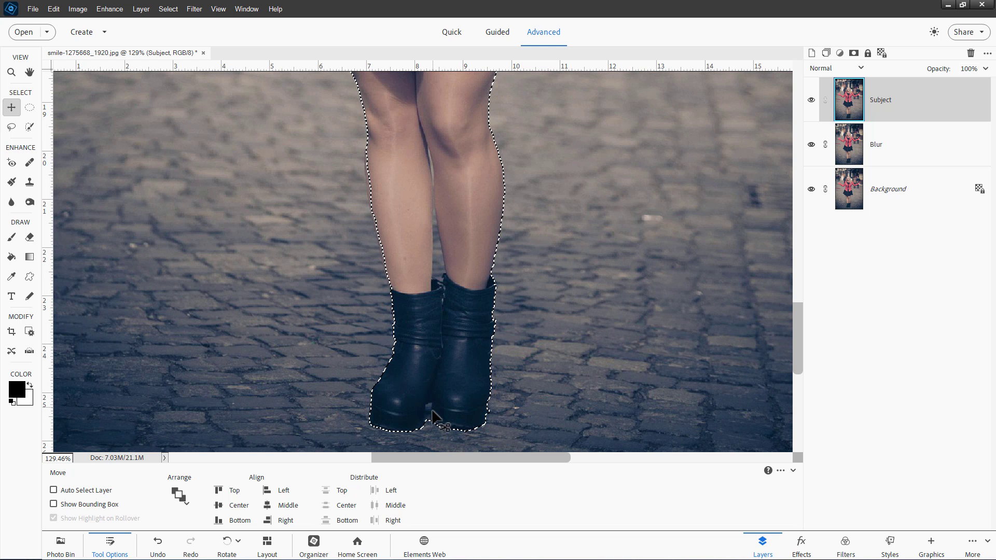
scroll(430, 430, up, 3)
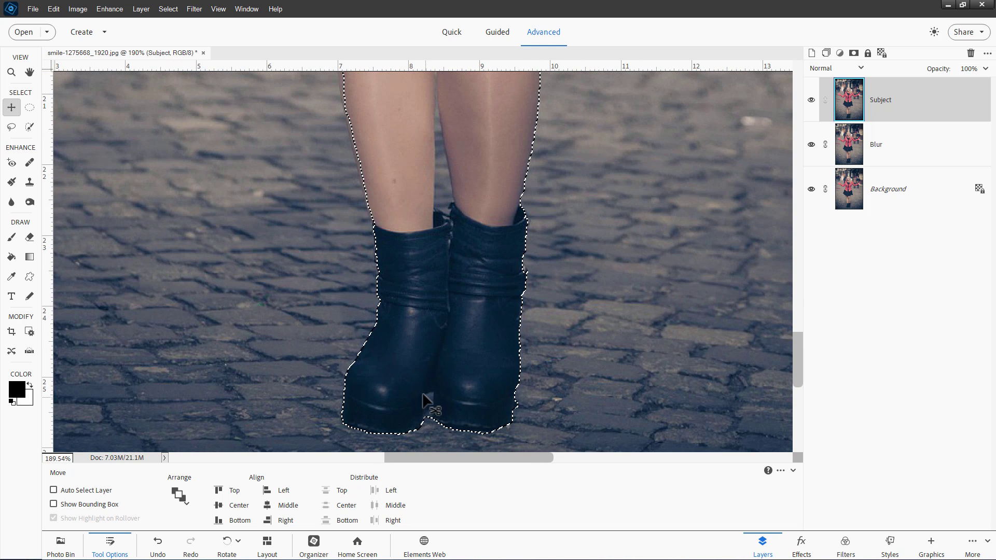
drag(440, 432, 433, 412)
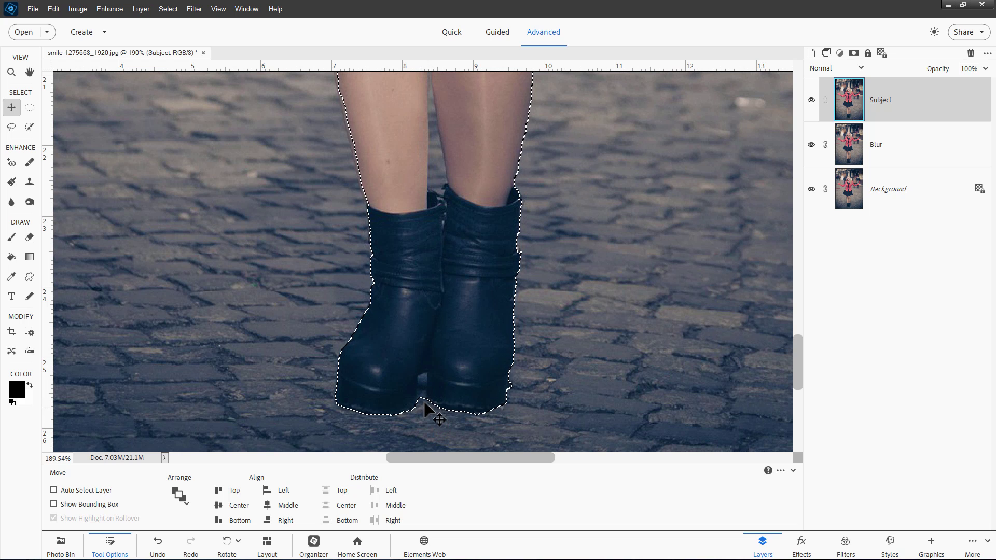
- Set the Polygonal Lasso to Subtract and cut the gap between the boot heels from the selection
click(11, 127)
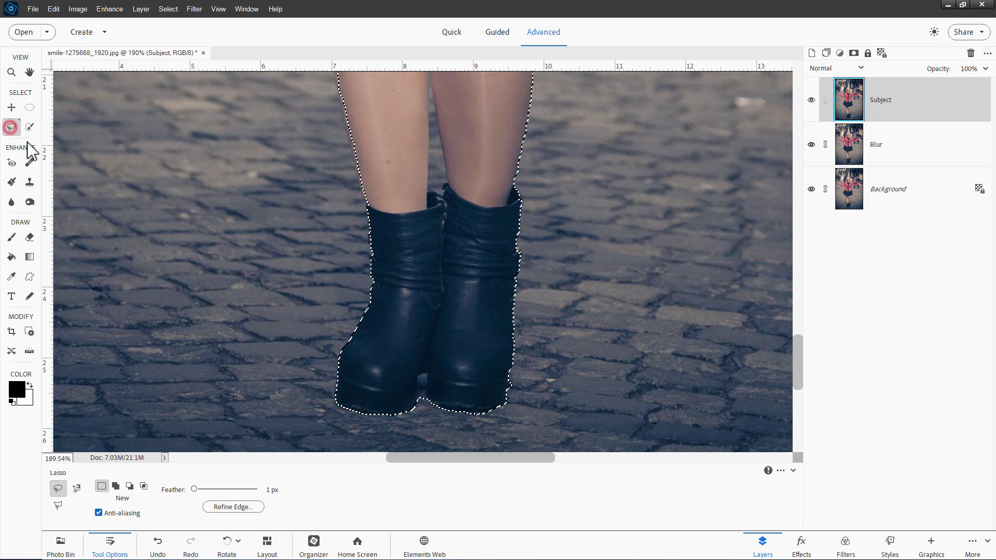
click(59, 504)
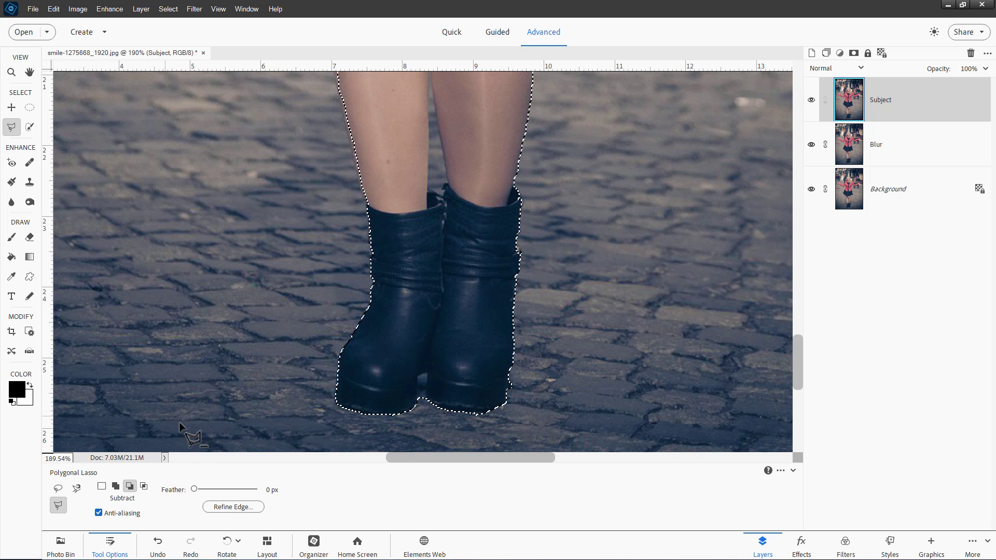
click(130, 486)
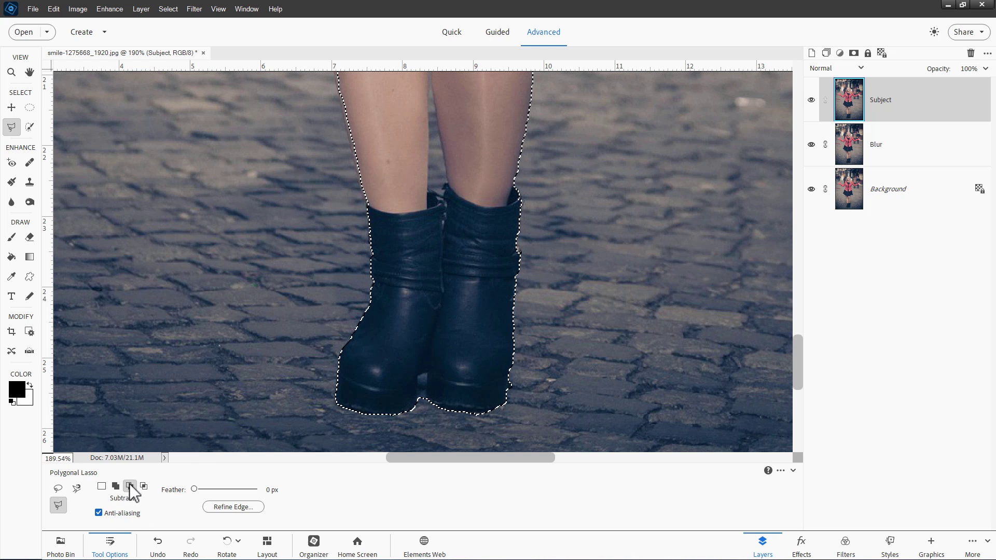
click(415, 400)
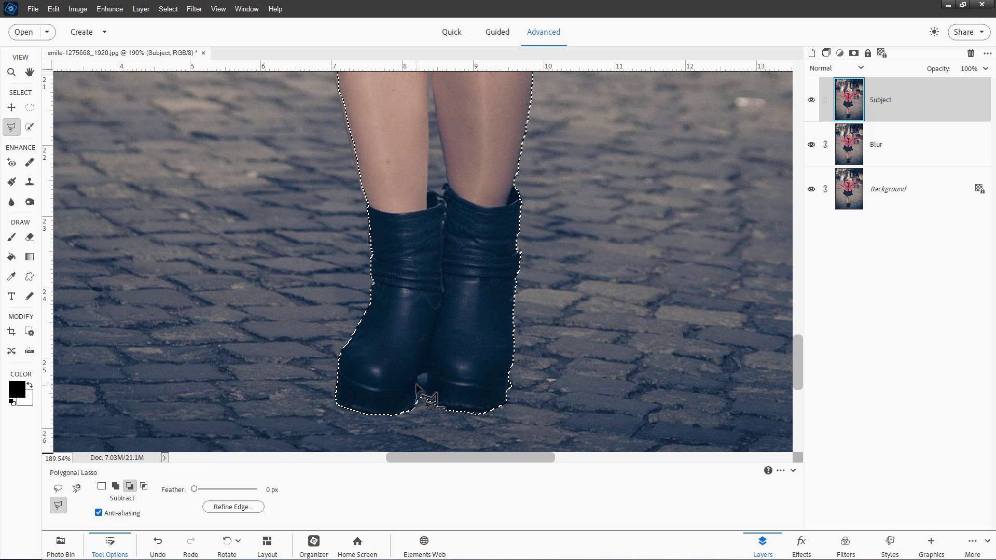
click(418, 384)
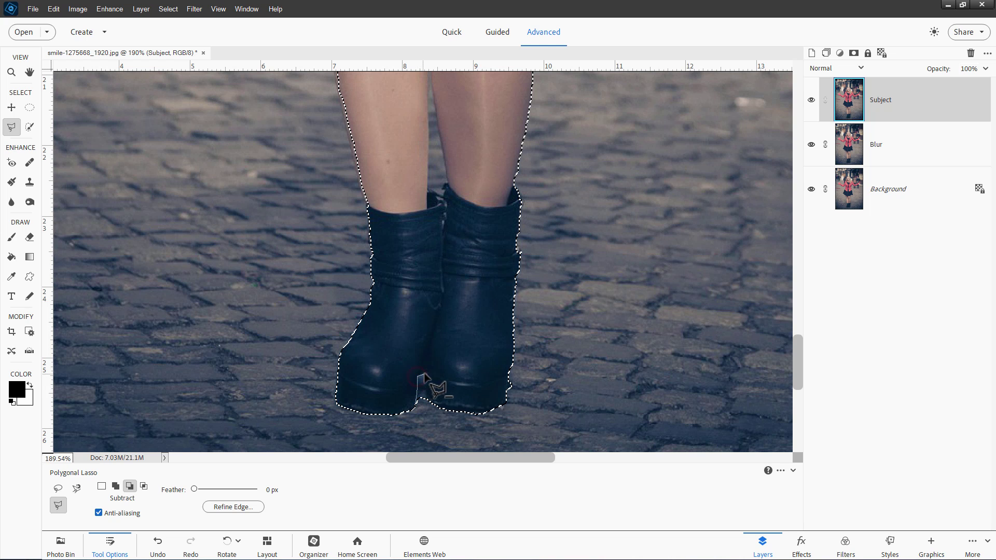
click(426, 373)
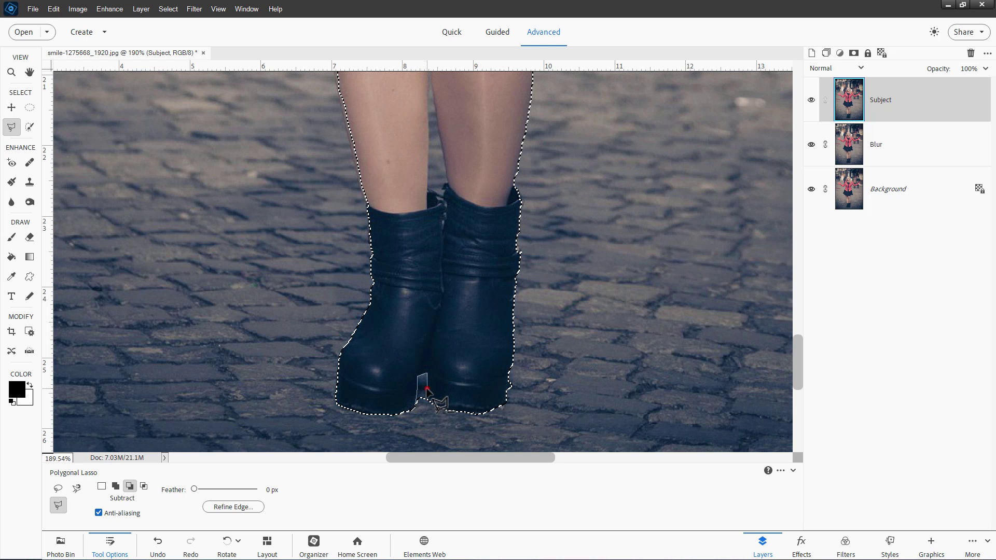
click(427, 390)
click(418, 410)
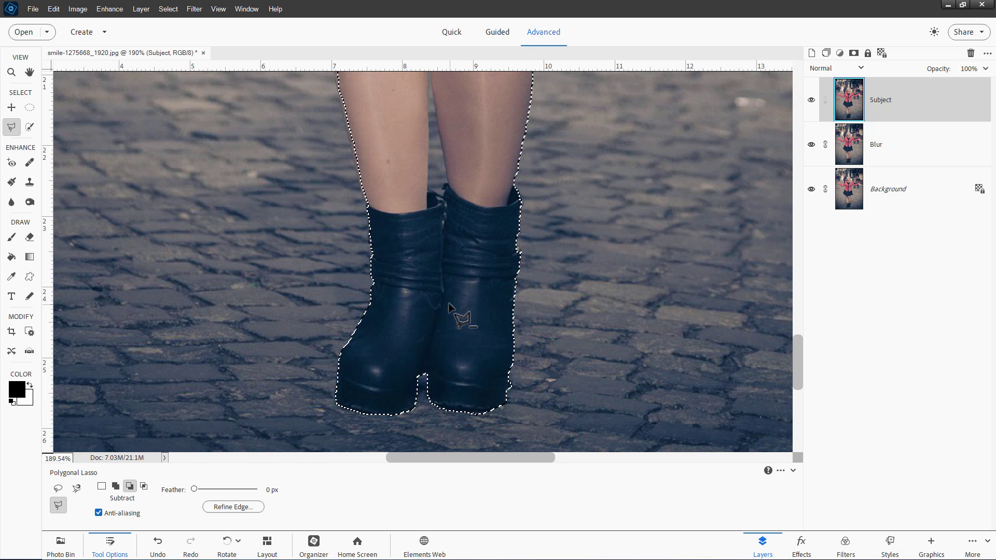
- Subtract the gap between the lower legs and begin outlining the inner-calf sliver
scroll(432, 399, up, 5)
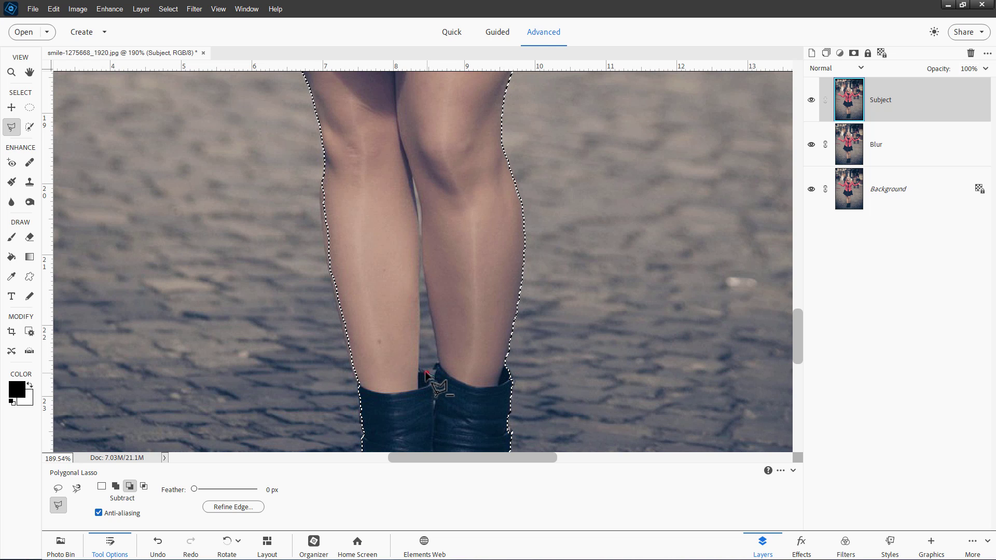
click(418, 369)
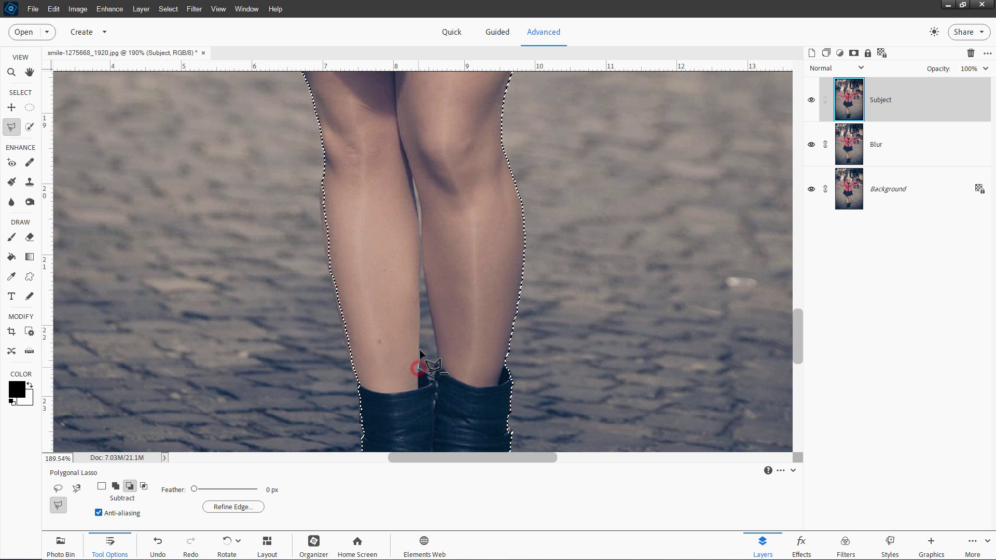
click(419, 340)
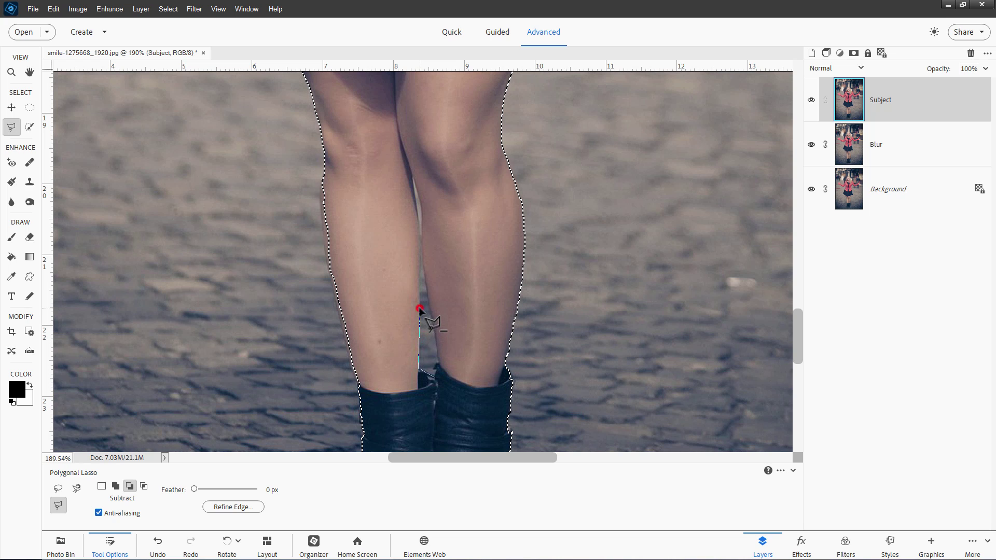
click(420, 309)
click(420, 289)
click(418, 262)
click(422, 245)
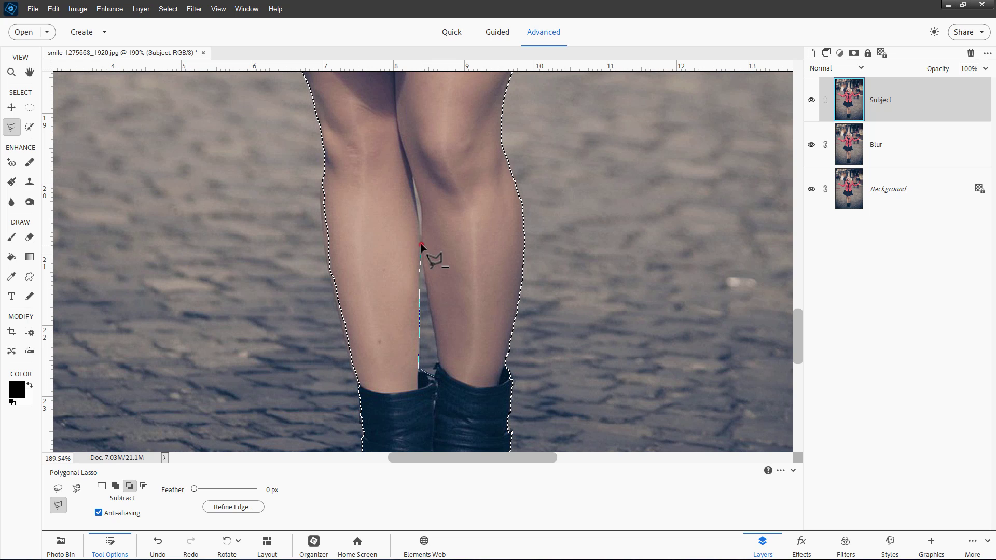
click(424, 275)
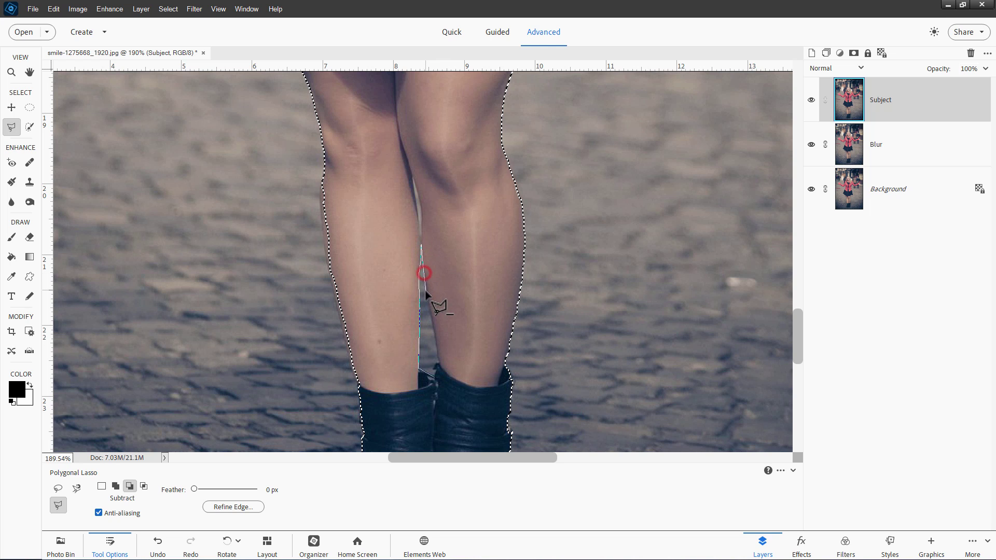
click(426, 294)
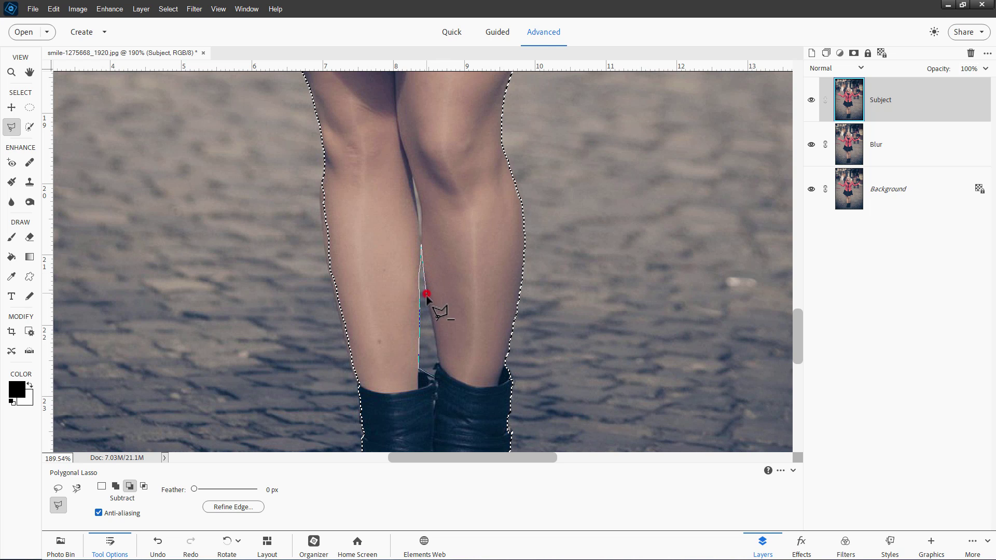
click(439, 365)
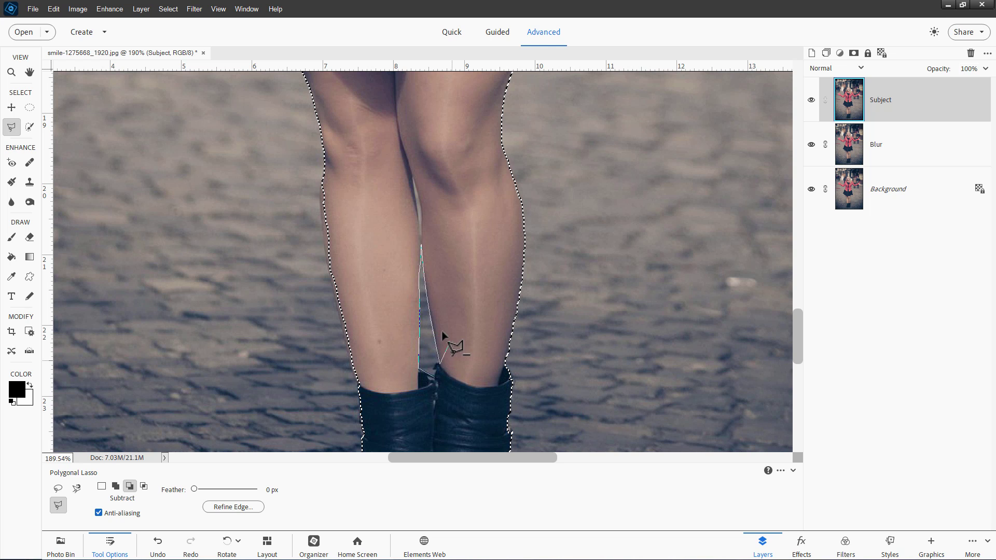
click(436, 364)
click(436, 369)
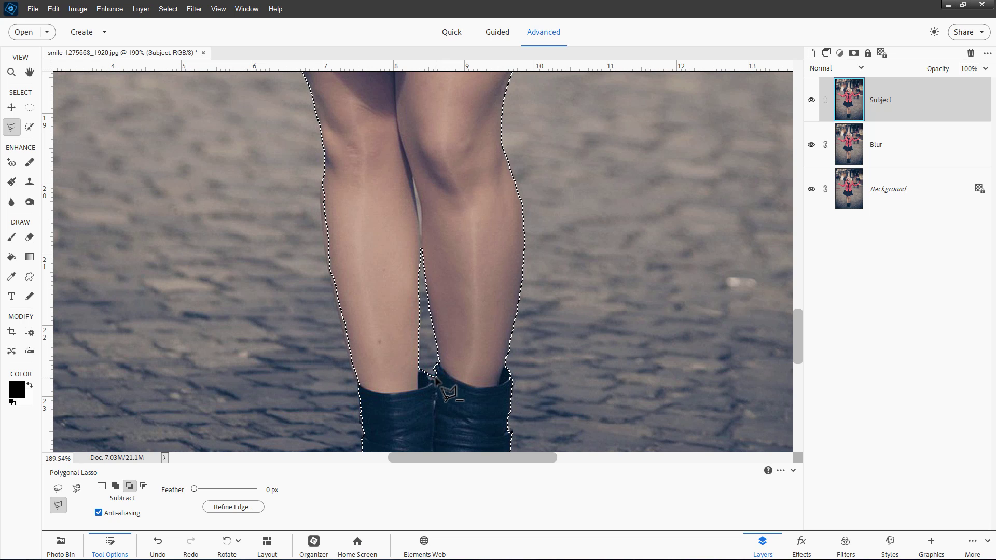
click(414, 180)
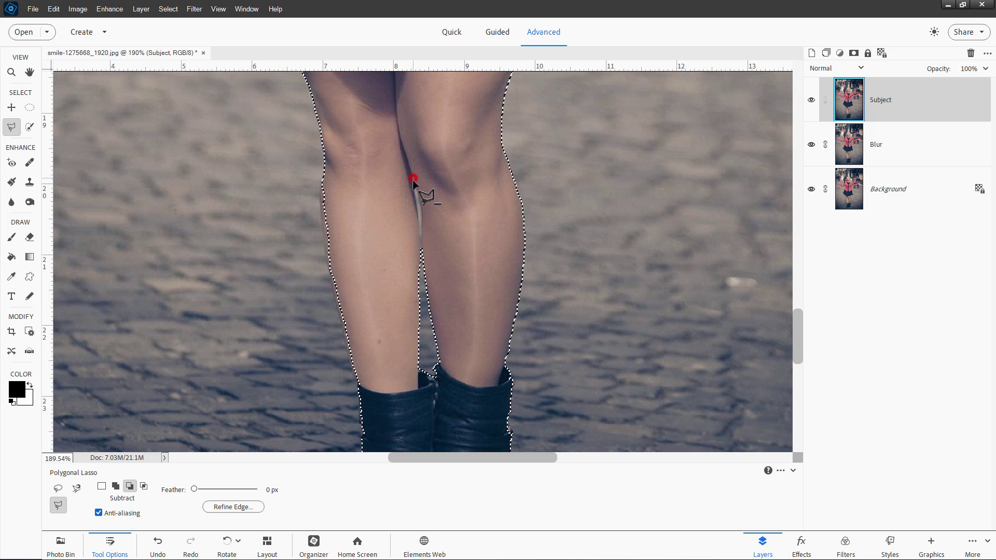
click(419, 216)
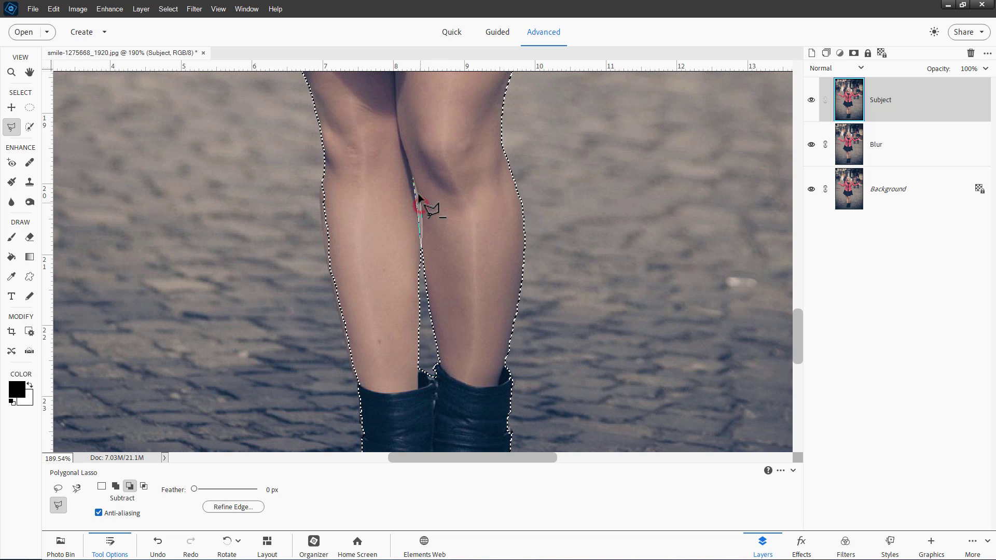
- Finish cutting the inner-calf sliver, then add the missed left calf edge to the selection
click(414, 179)
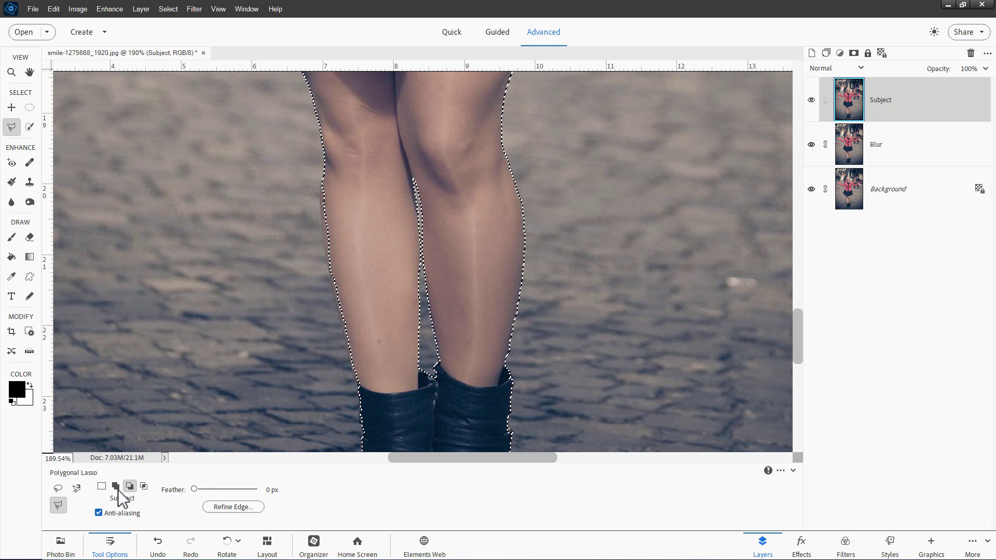
key(shift)
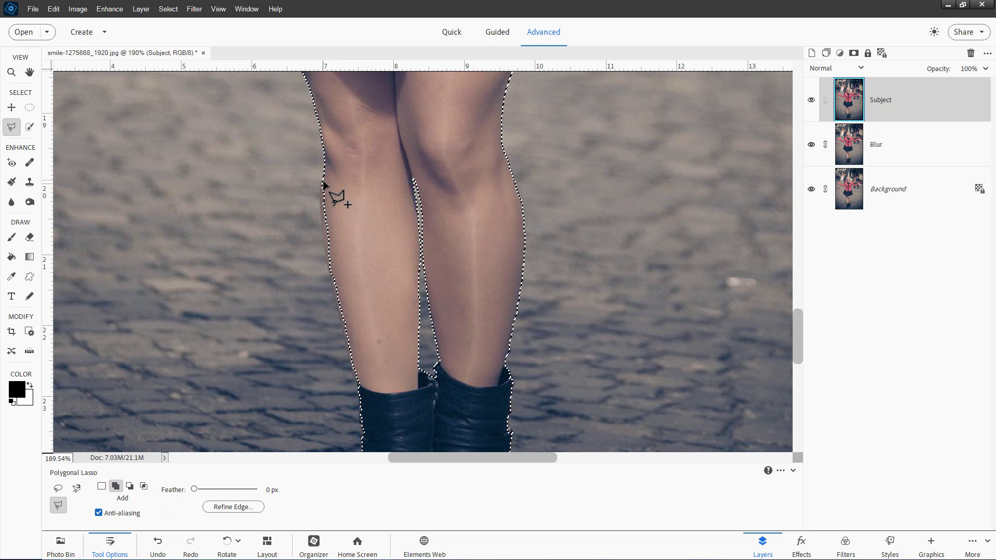
click(323, 180)
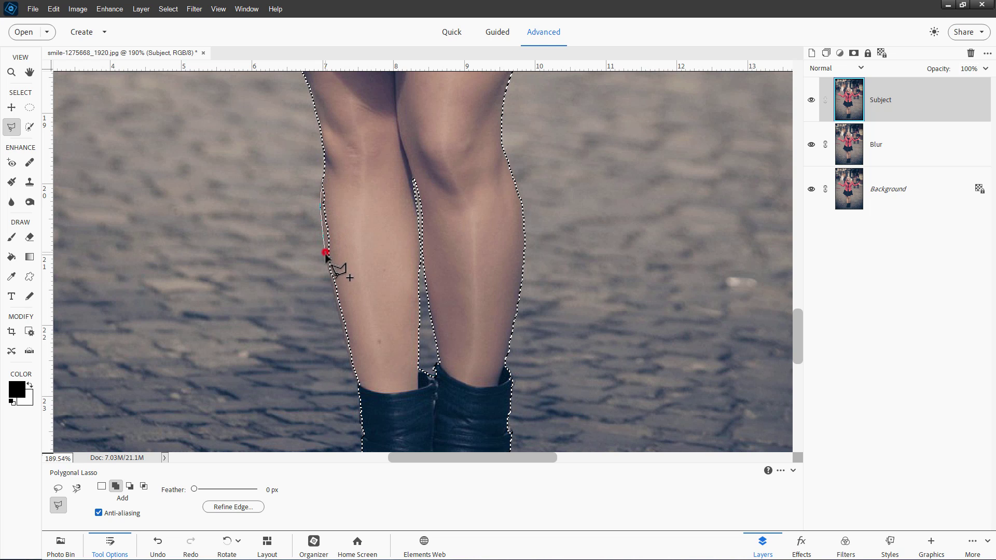
click(338, 307)
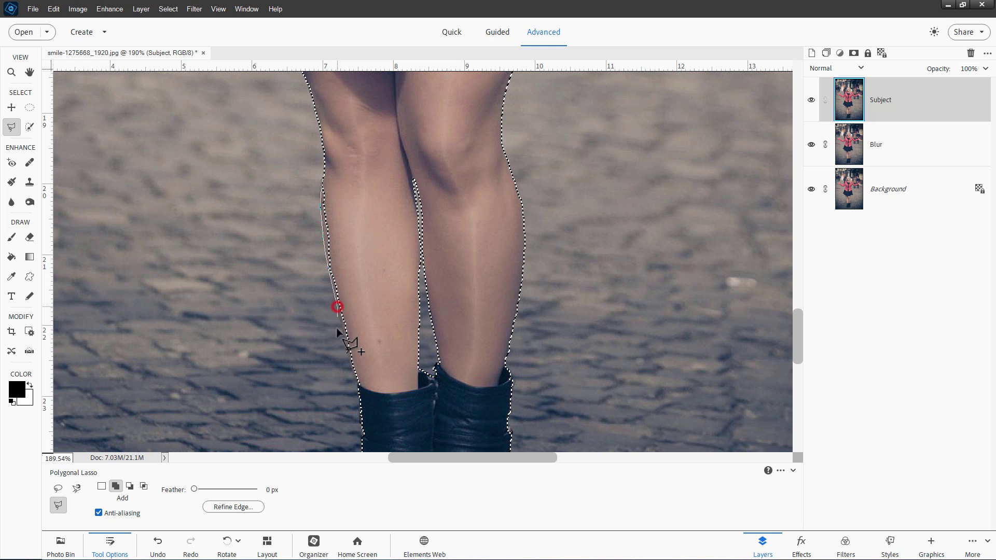
click(352, 363)
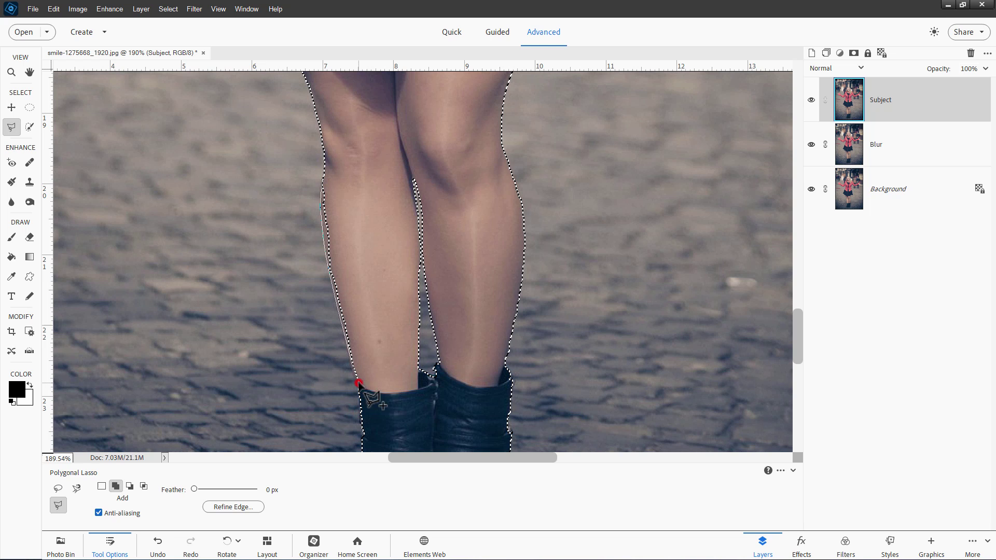
click(381, 368)
click(373, 190)
click(328, 180)
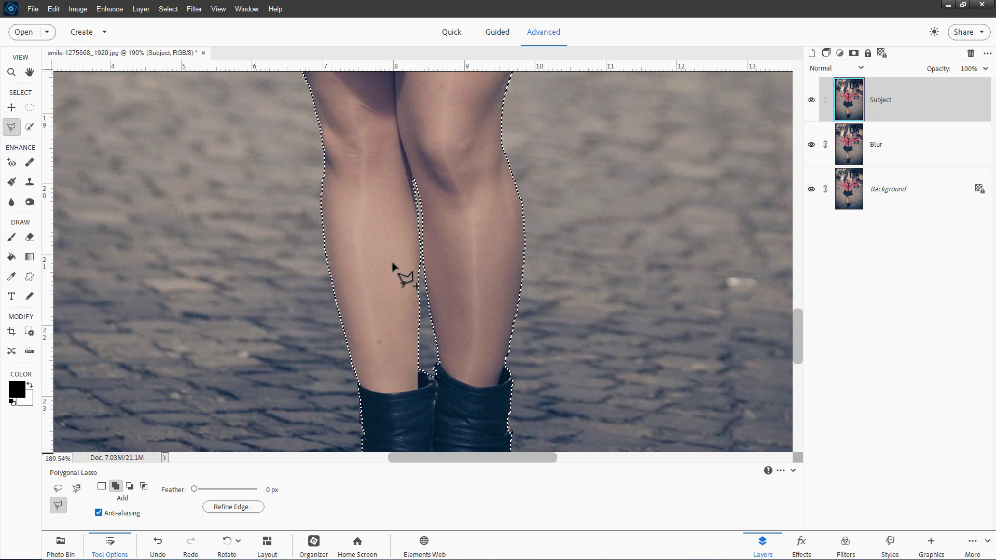
- Pan up past the boots, skirt and jacket to the outstretched arm and hand
drag(415, 378, 353, 418)
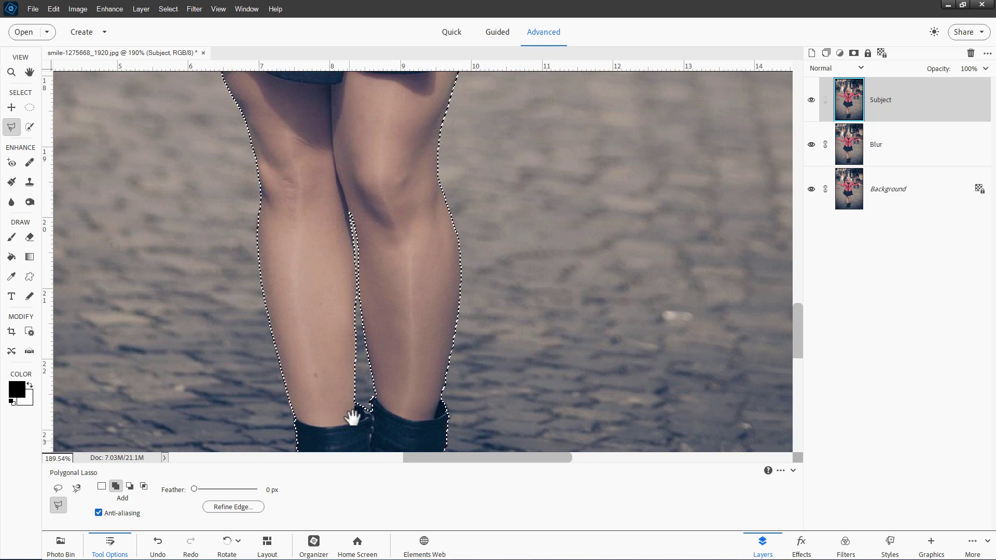
drag(405, 178, 366, 378)
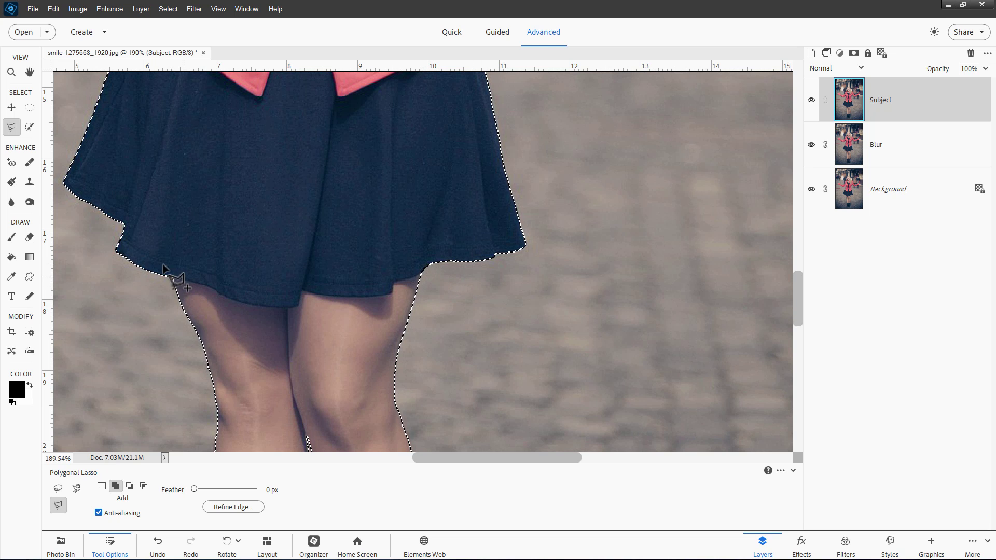
drag(552, 149, 551, 256)
drag(514, 116, 512, 237)
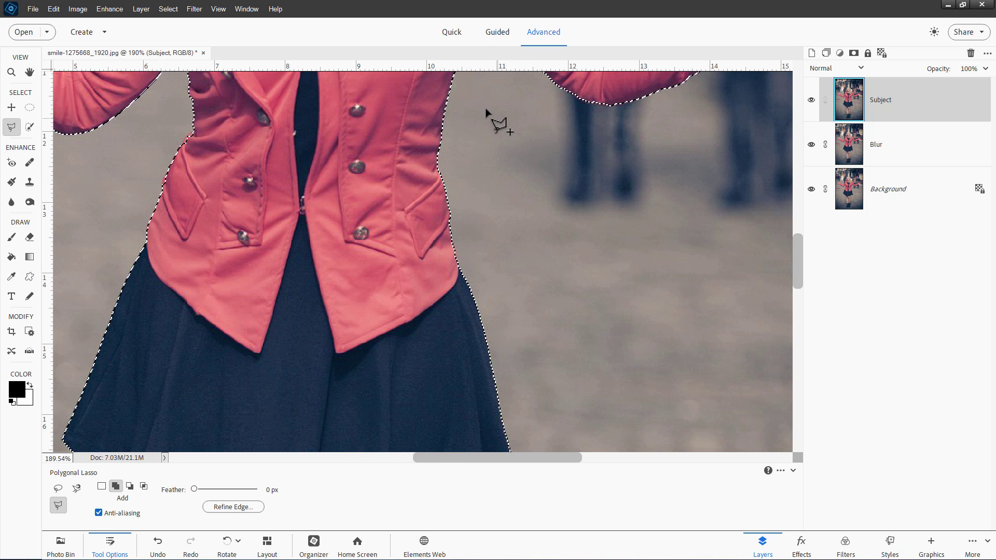
drag(502, 129, 473, 288)
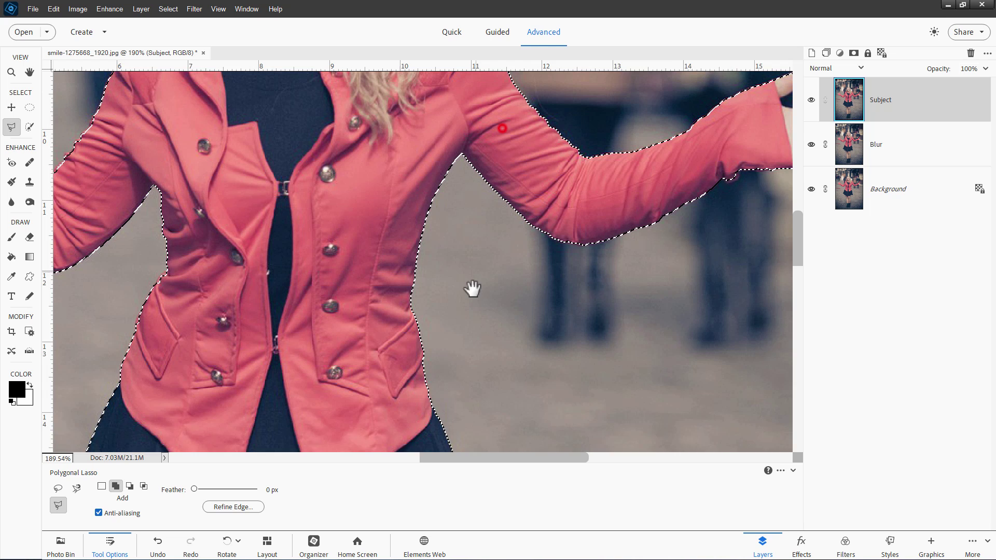
drag(534, 290, 402, 323)
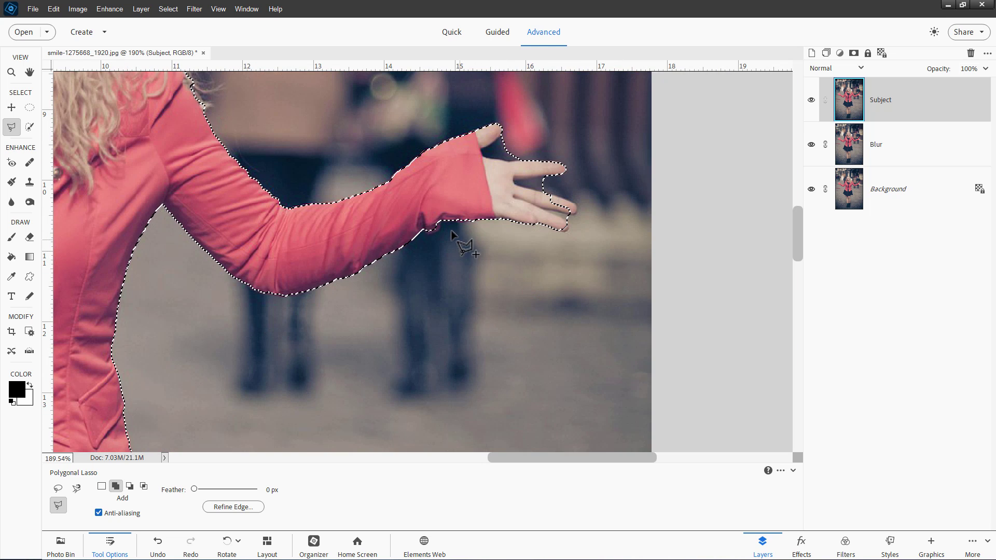
- Outline the wrist edge and fingertips of the outstretched hand to add them to the selection
click(424, 229)
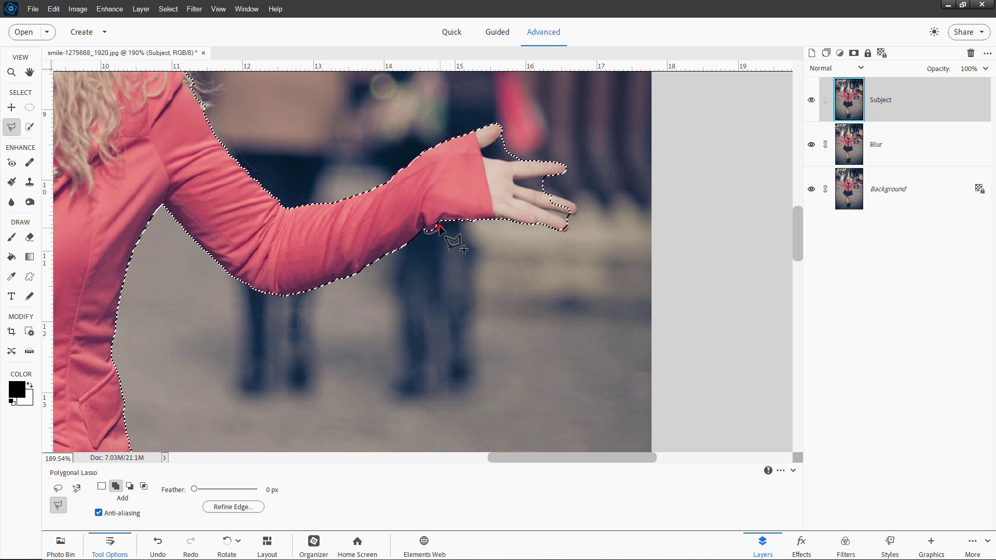
click(442, 217)
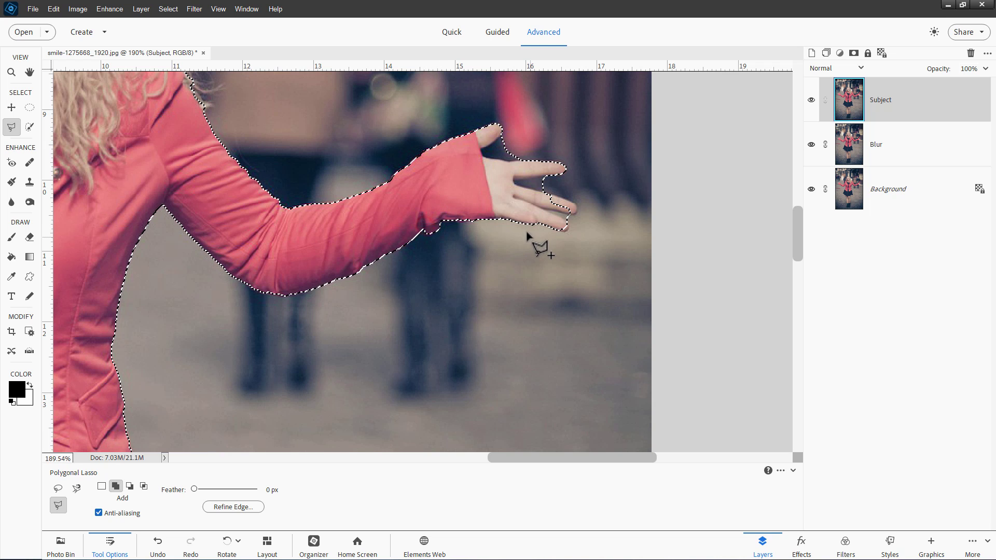
scroll(474, 234, up, 2)
scroll(556, 236, right, 2)
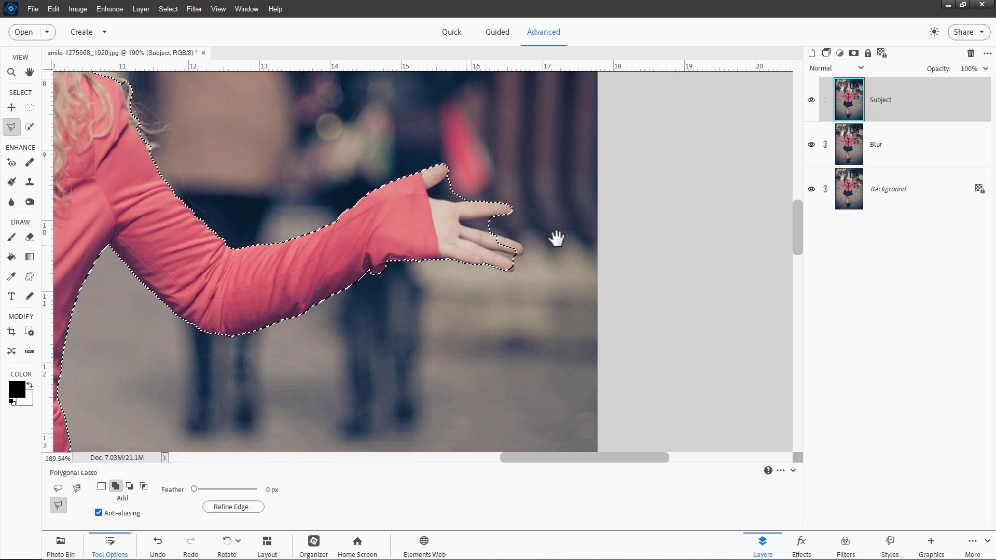
click(504, 271)
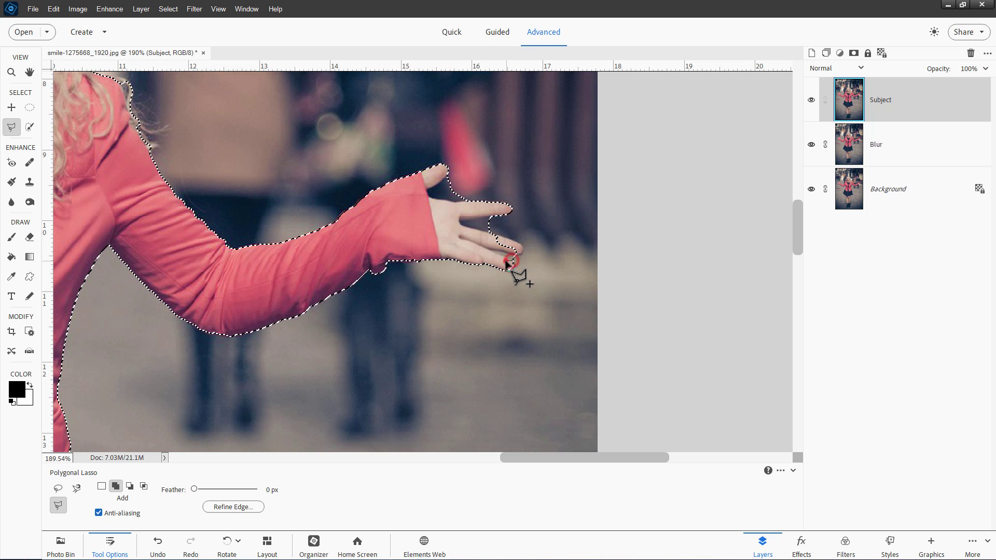
click(509, 263)
click(513, 253)
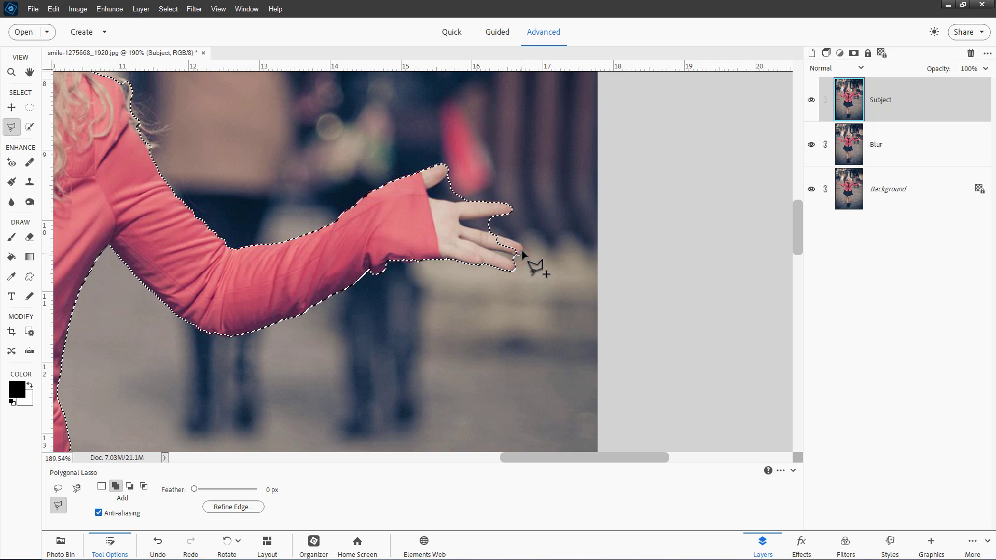
click(521, 247)
click(520, 248)
double_click(498, 247)
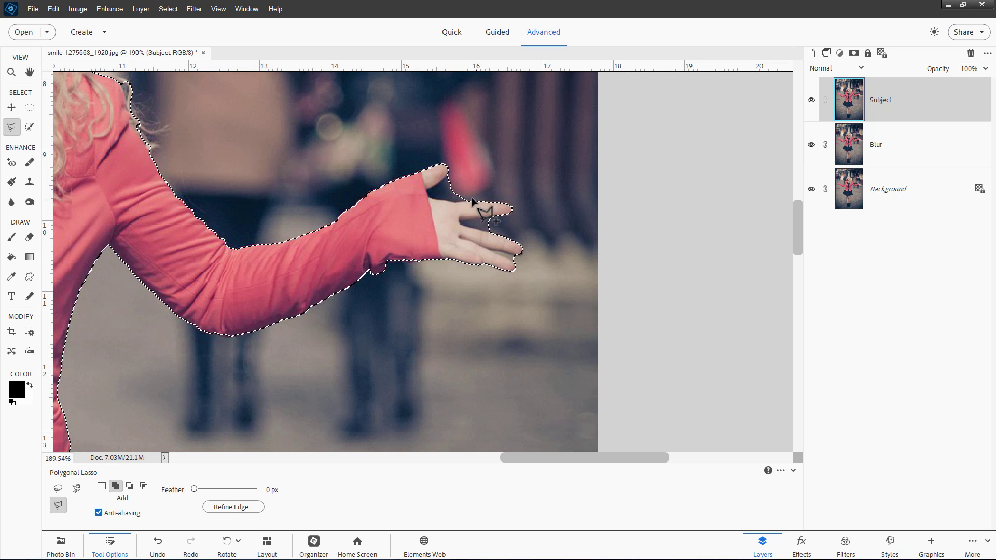
- Switch the lasso to Subtract and trim background near the fingertip, index–middle gap and hand base
click(130, 486)
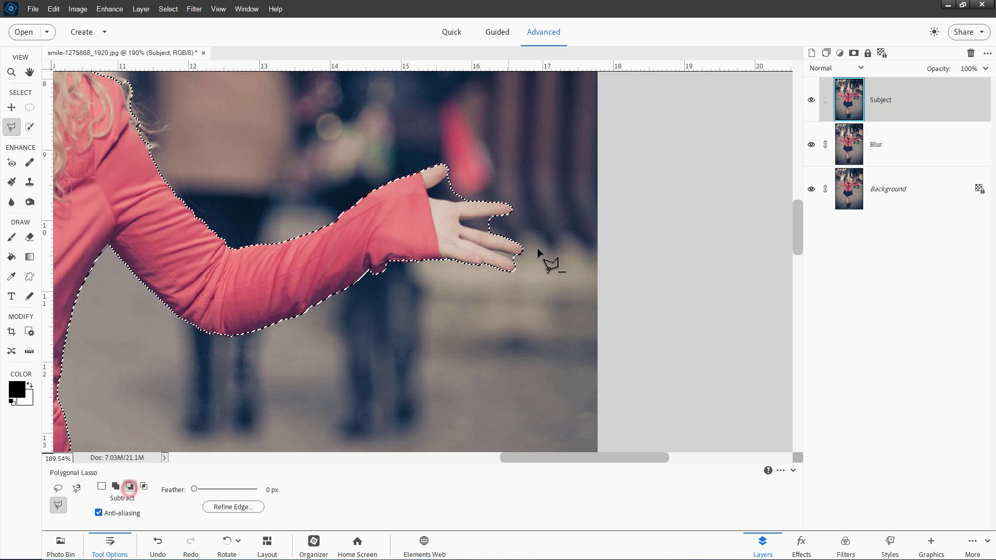
click(514, 263)
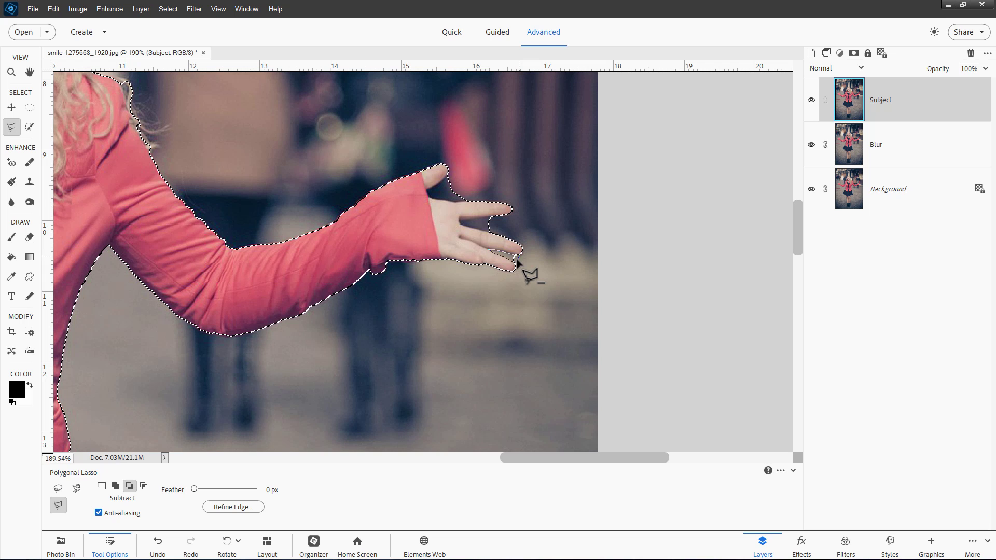
click(495, 232)
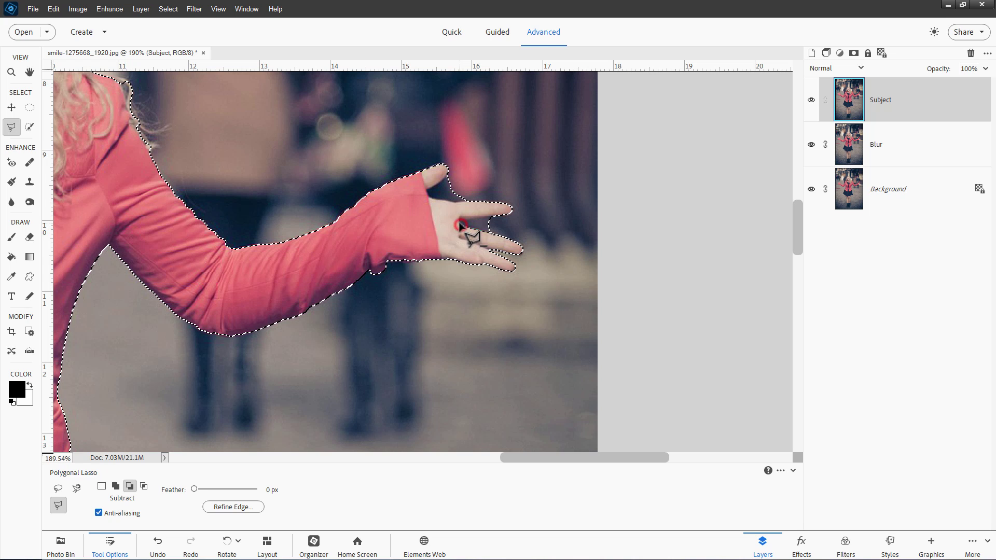
click(459, 222)
click(525, 247)
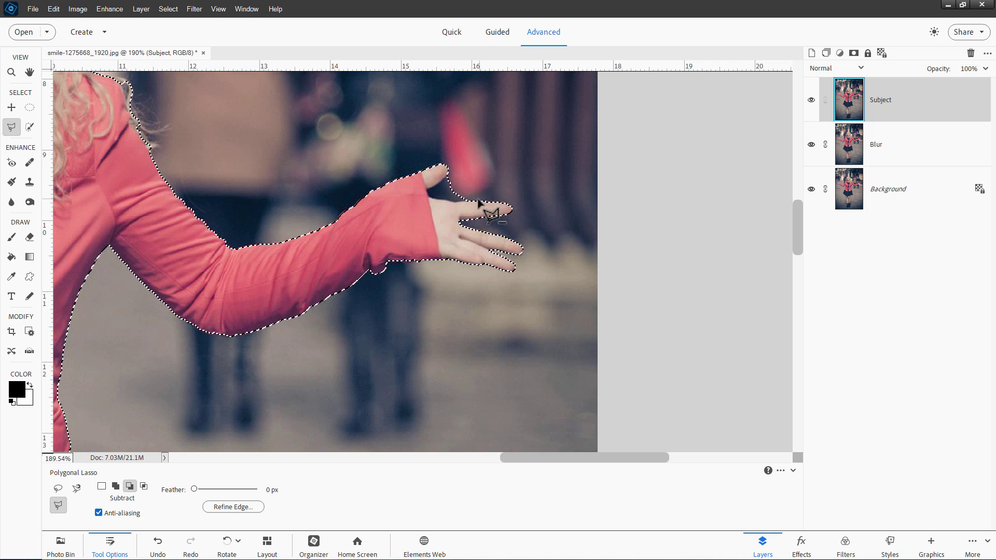
click(476, 202)
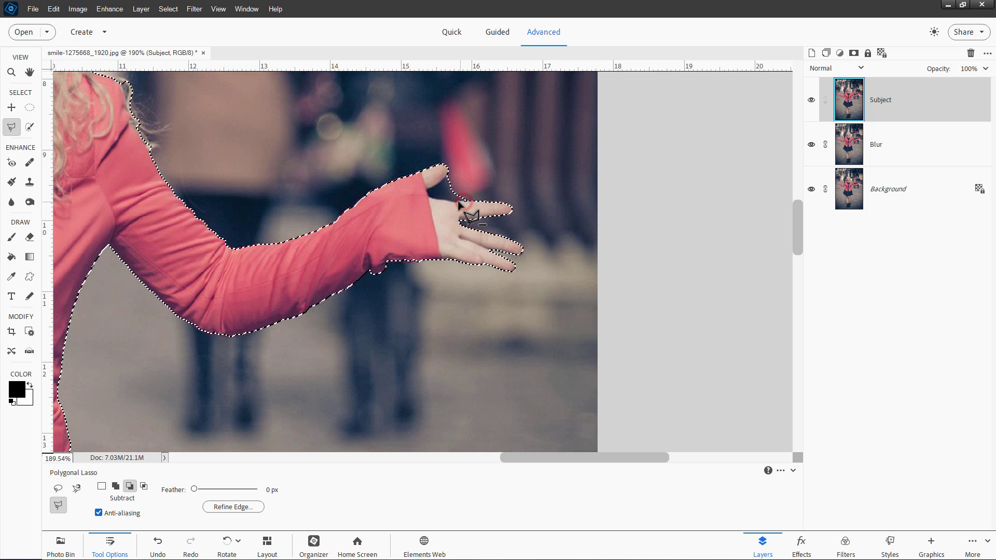
click(431, 198)
click(427, 196)
click(472, 193)
- Pan to the other outstretched hand, trim background between its fingers, and set the lasso back to Add
drag(333, 208, 482, 338)
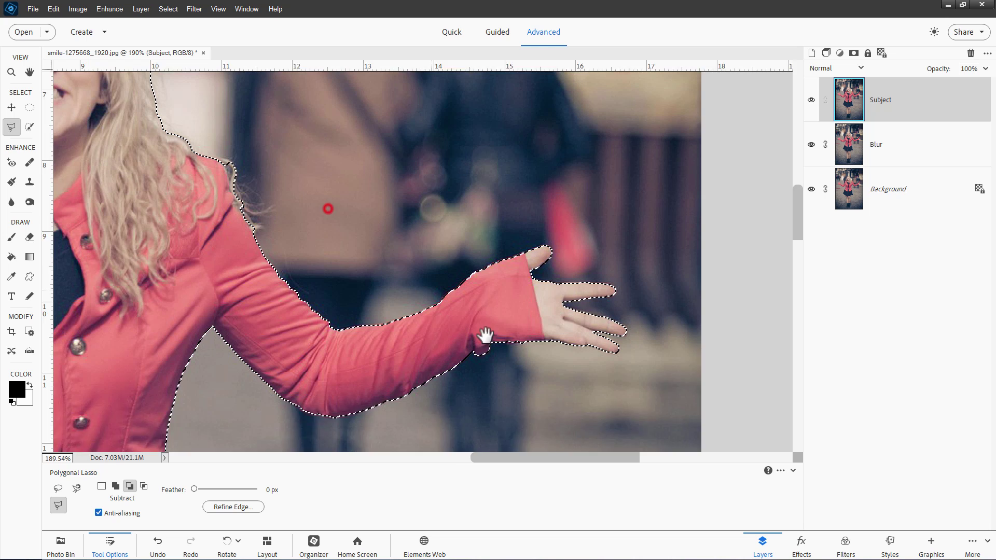
drag(377, 256, 505, 354)
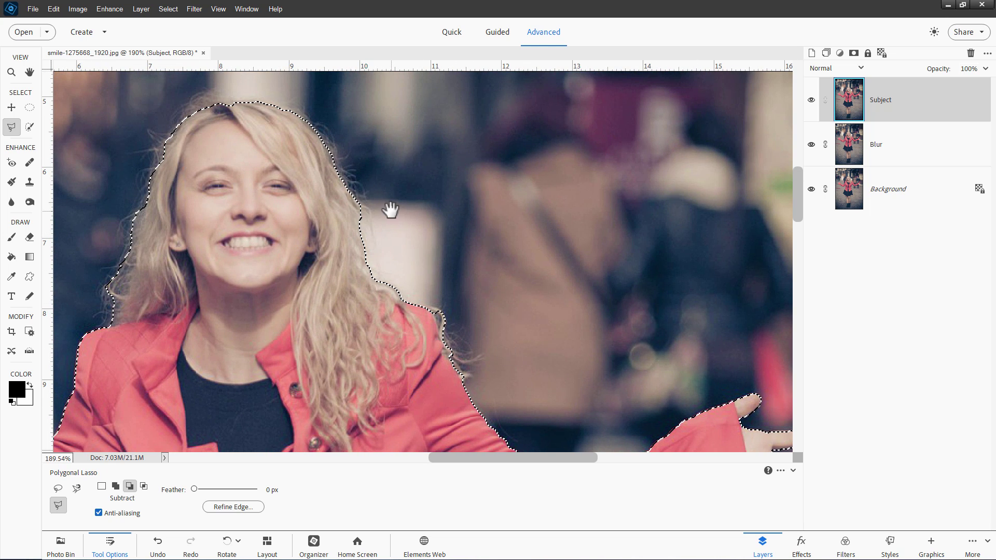
drag(389, 207, 562, 187)
drag(410, 374, 525, 260)
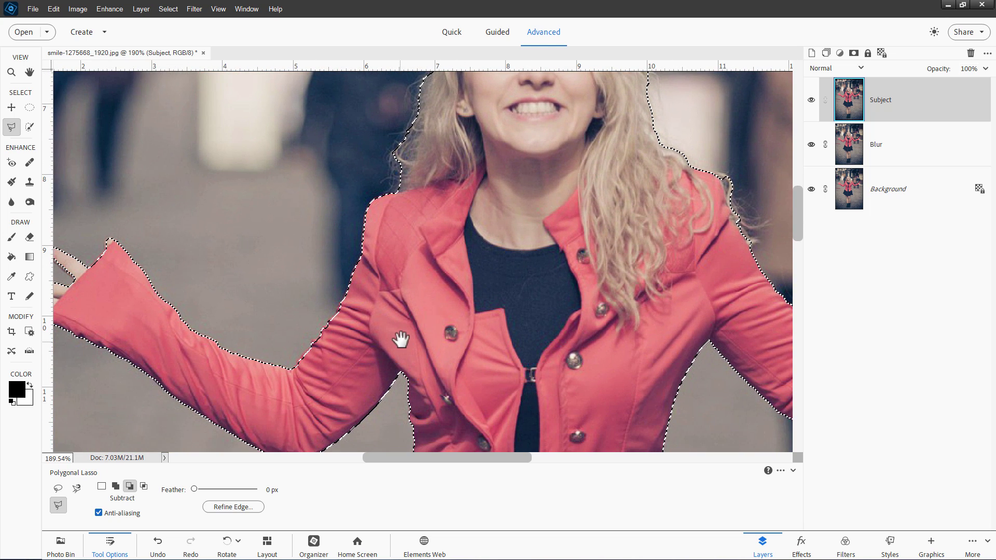
drag(400, 338, 503, 262)
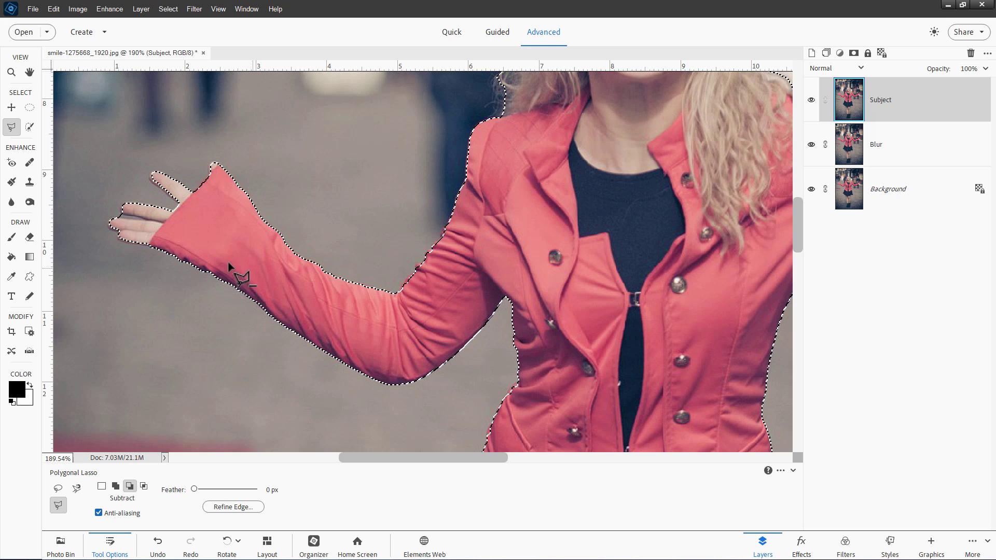
drag(219, 253, 461, 315)
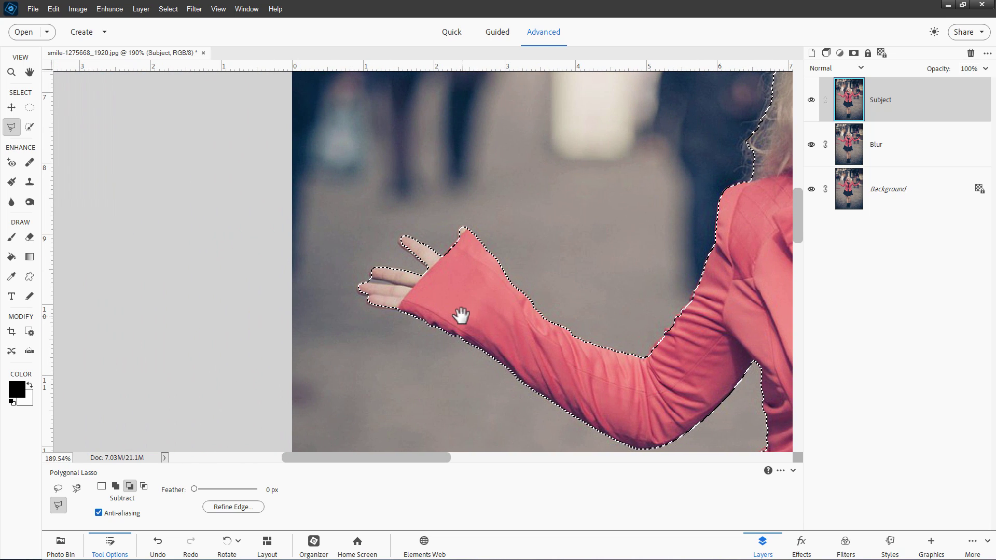
click(364, 280)
click(116, 487)
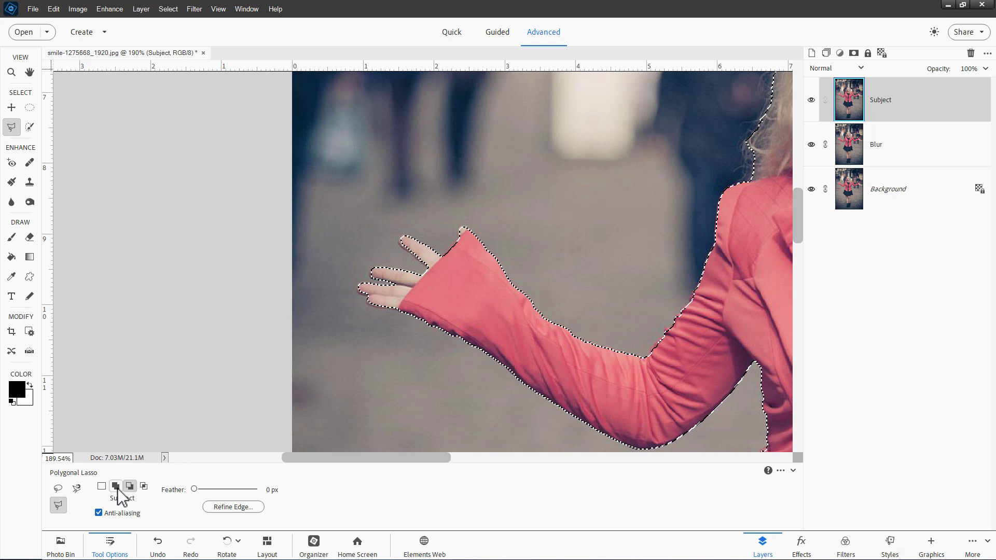
- Outline the missed fingertips near the wrist to add them to the subject selection
click(398, 310)
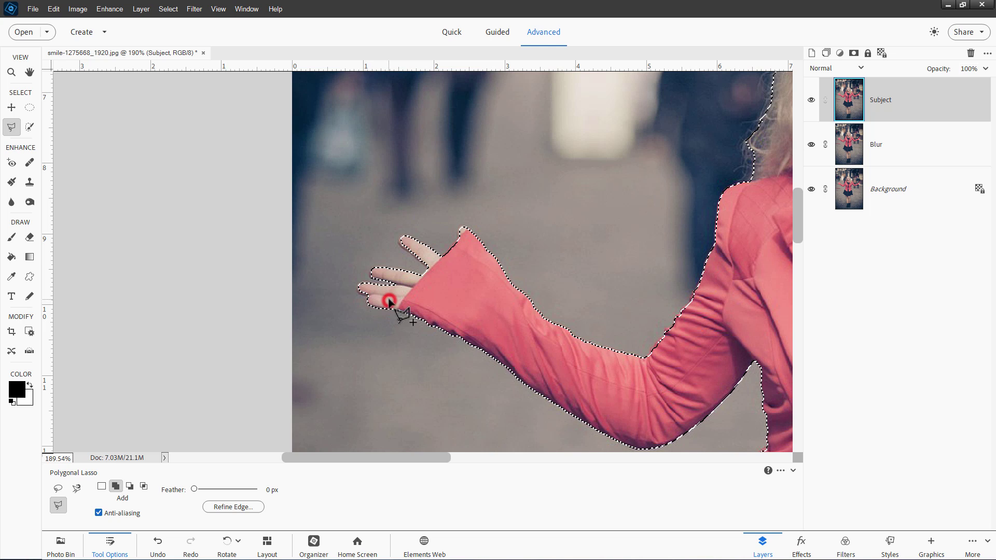
click(367, 298)
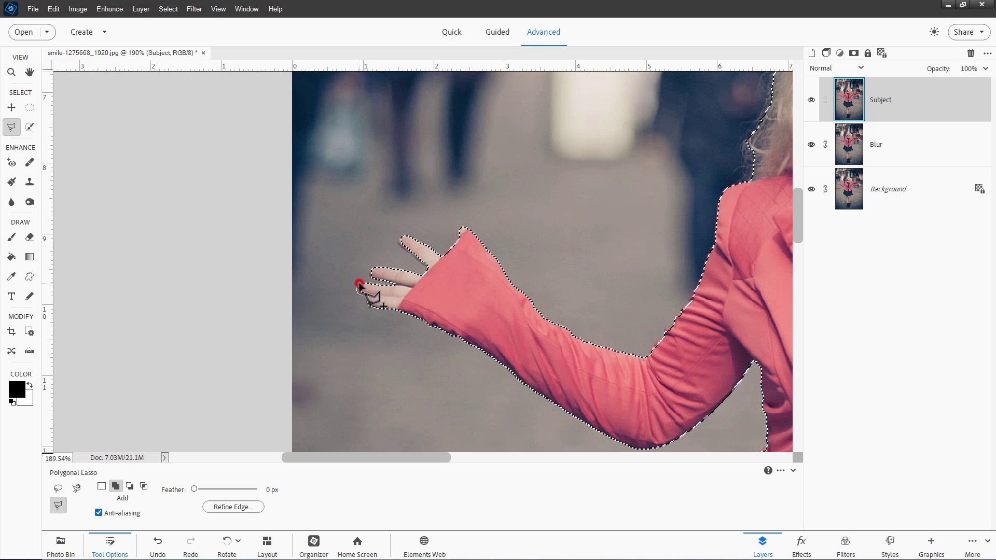
click(375, 279)
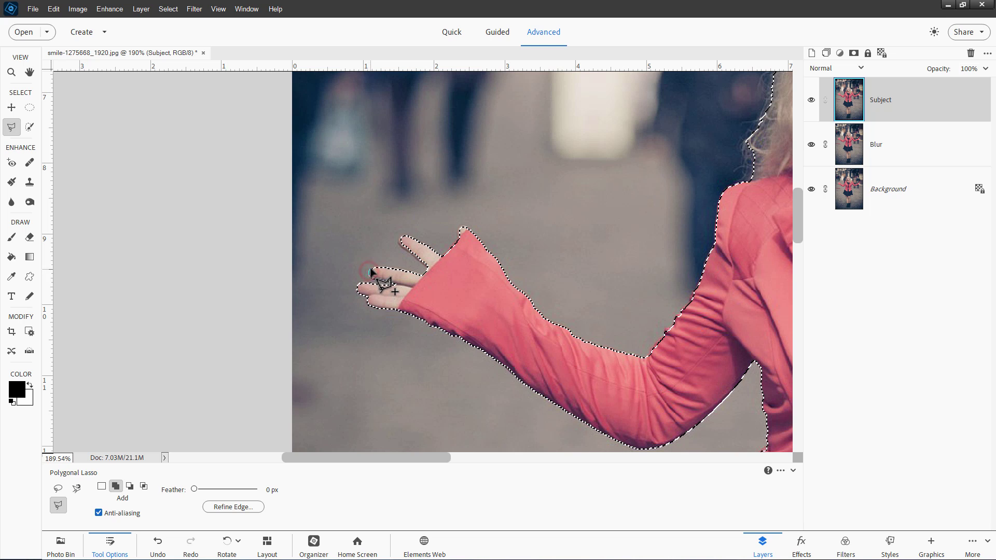
click(374, 271)
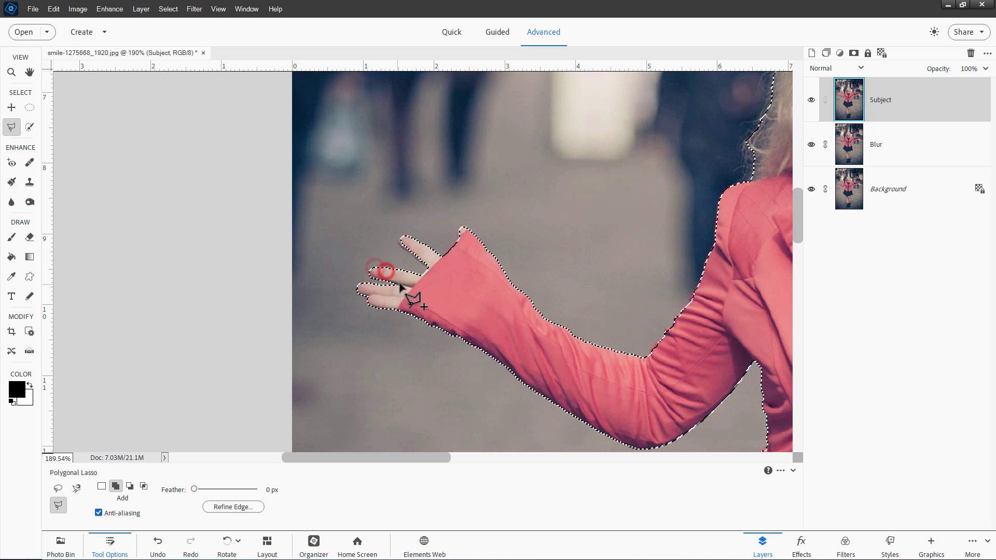
- Add the raised finger and its fingertip with two more outlines, then inspect the selection
click(430, 267)
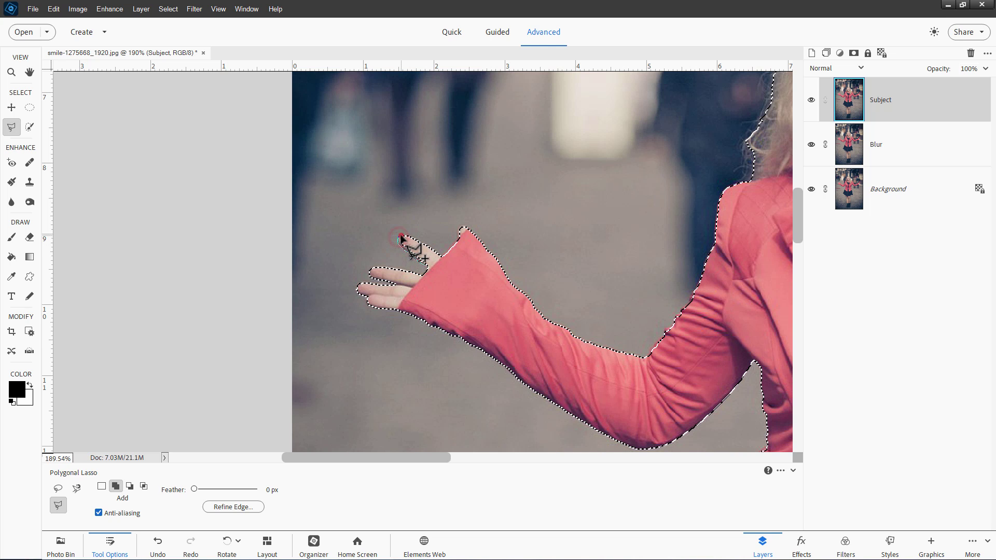
click(428, 256)
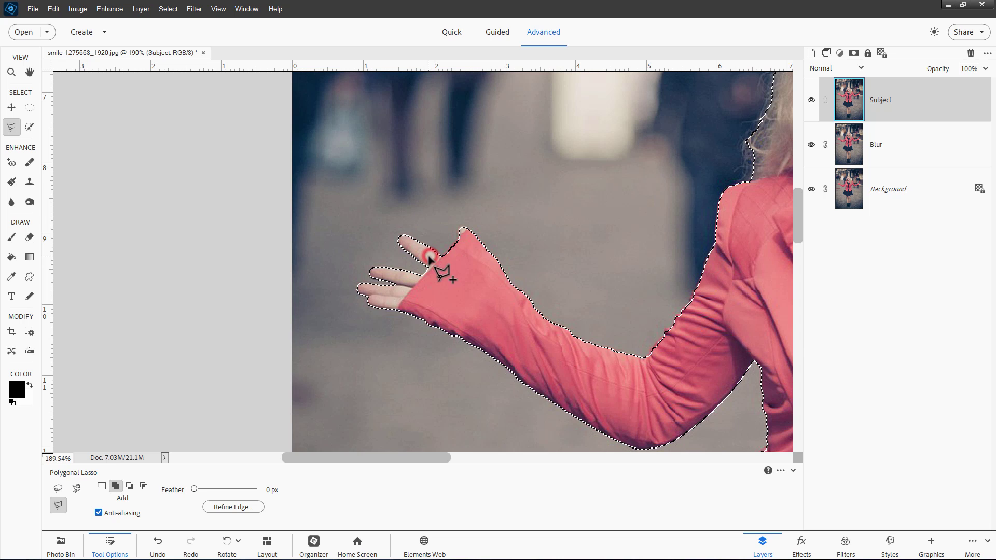
click(442, 258)
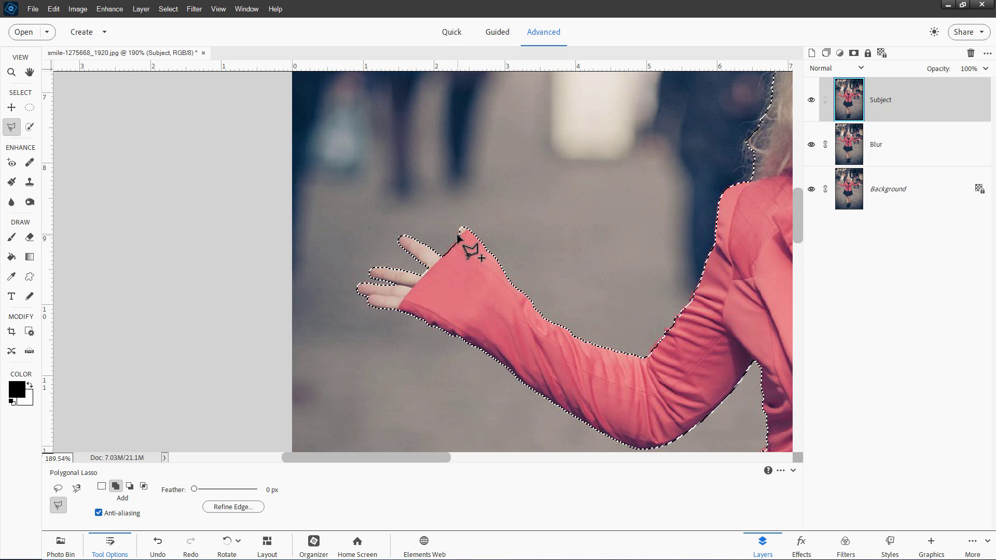
click(458, 230)
click(464, 242)
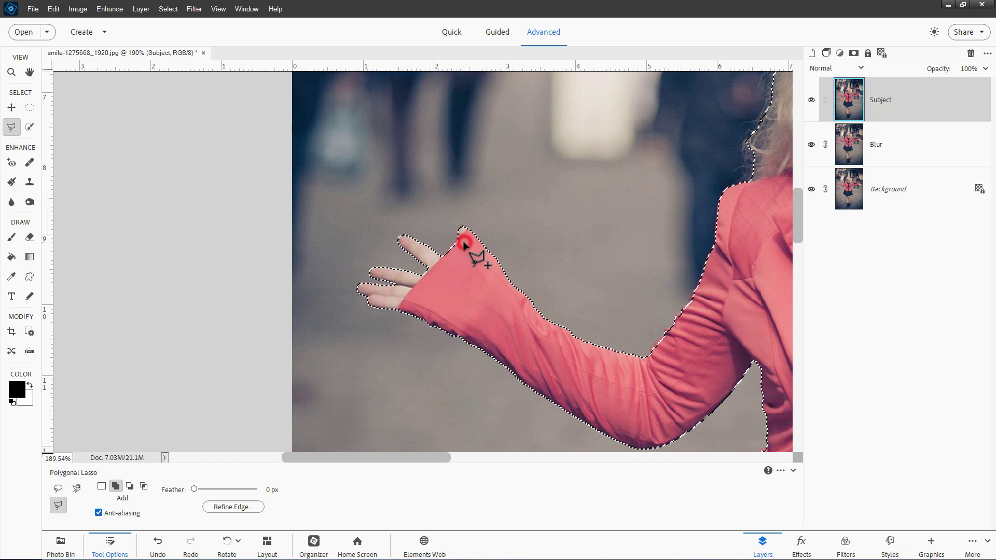
drag(692, 352, 562, 291)
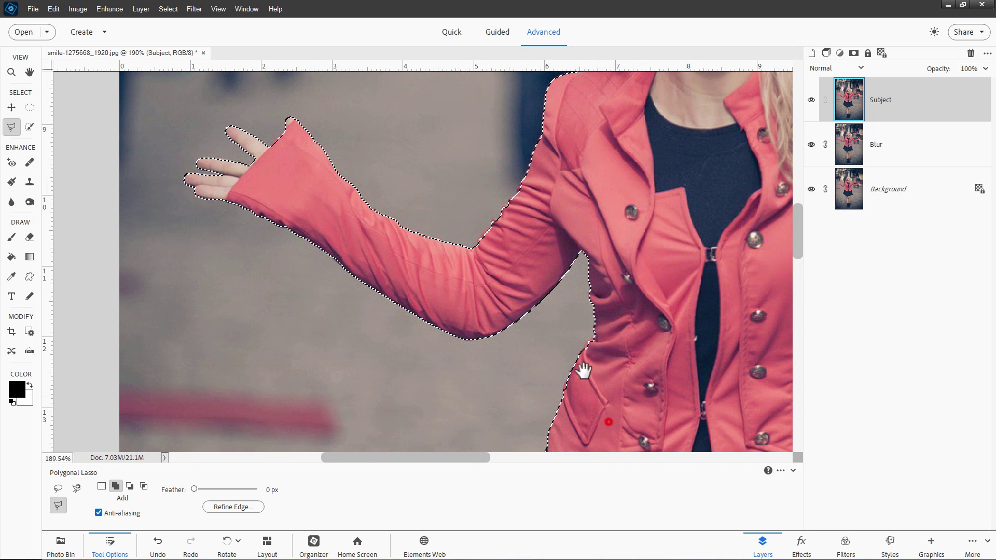
drag(583, 370, 529, 300)
drag(493, 382, 534, 228)
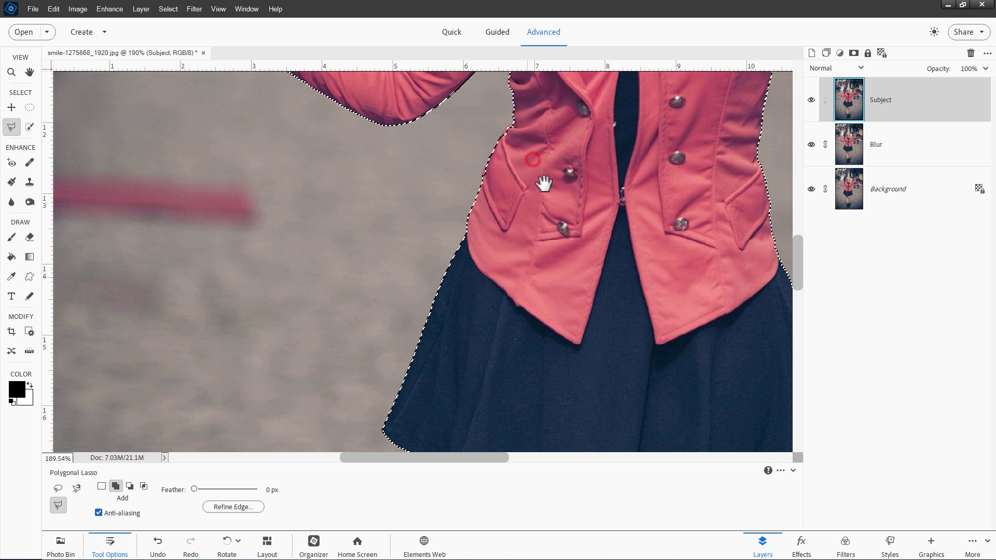
drag(544, 183, 371, 289)
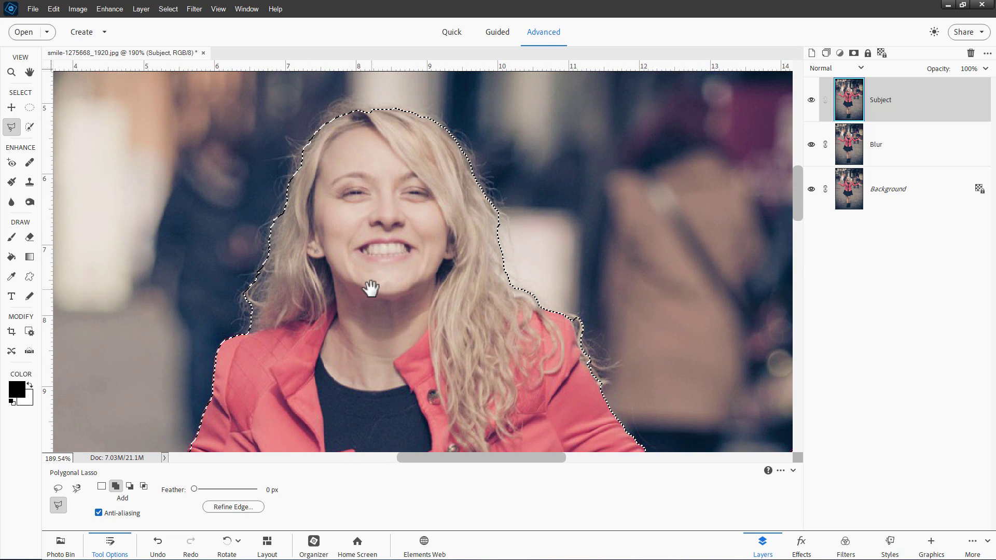
- In Refine Edge with Overlay view, paint Refine Radius along the left and right hair edges
click(241, 508)
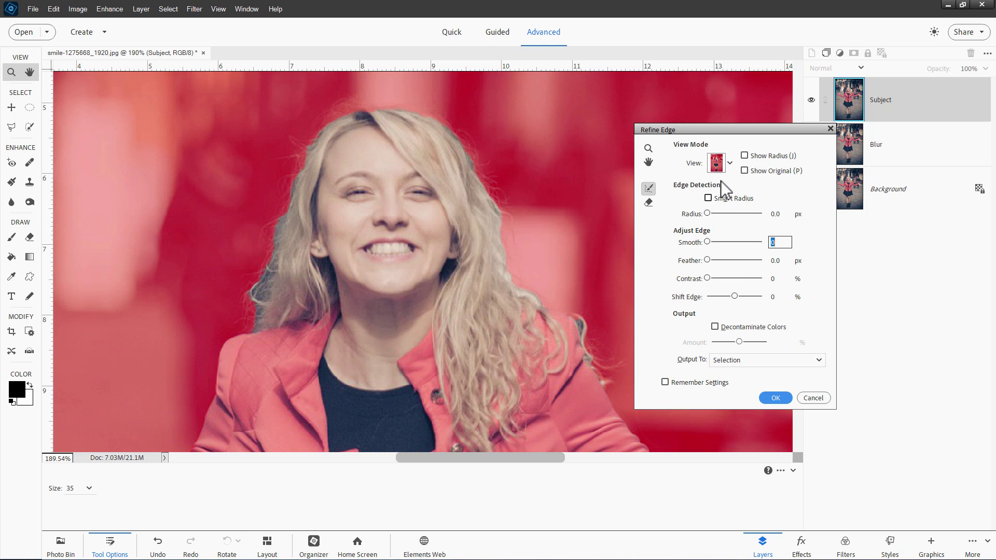
click(730, 163)
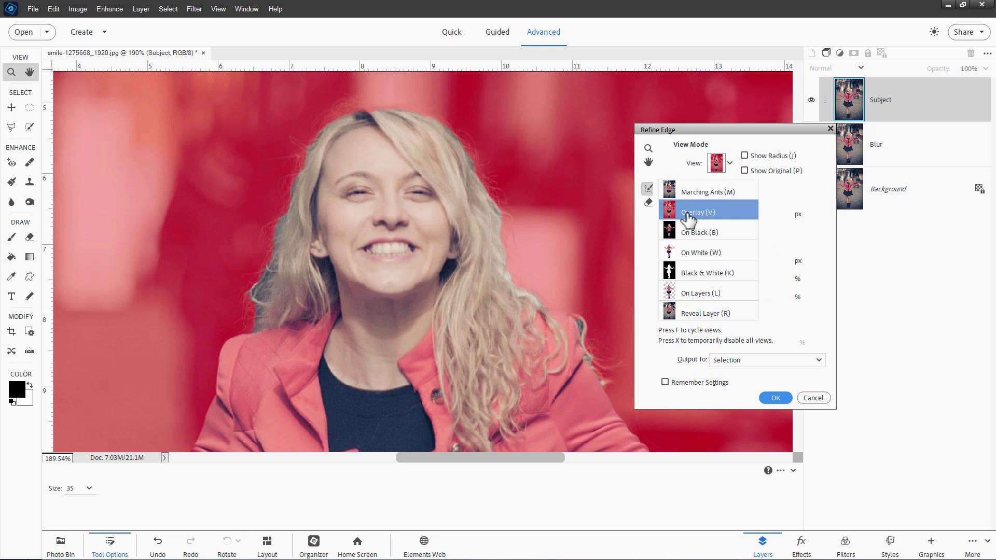
click(730, 163)
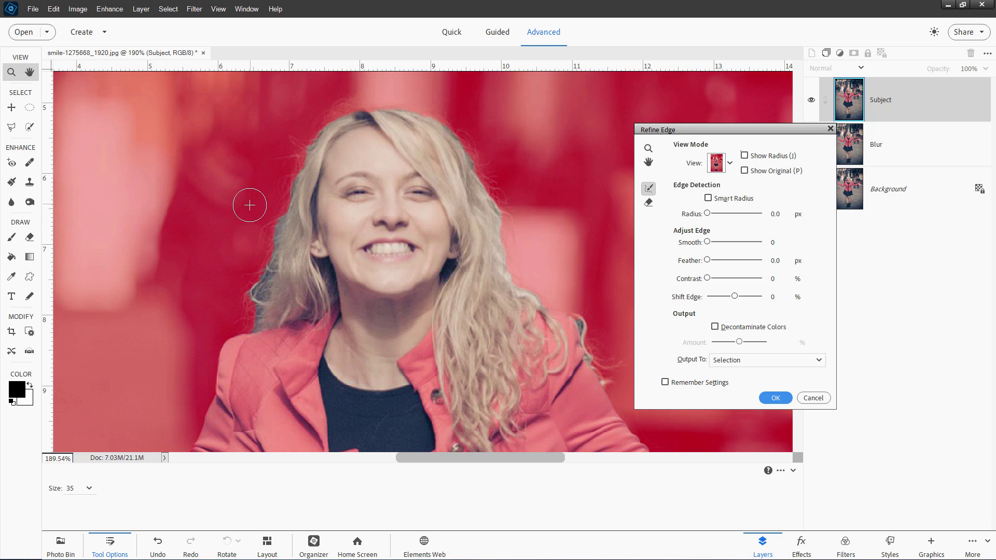
mouse_move(275, 182)
mouse_down()
mouse_move(276, 166)
mouse_move(269, 241)
mouse_move(244, 257)
mouse_move(256, 318)
mouse_move(220, 269)
mouse_move(244, 220)
mouse_move(293, 167)
mouse_move(271, 156)
mouse_move(327, 105)
mouse_move(416, 98)
mouse_up()
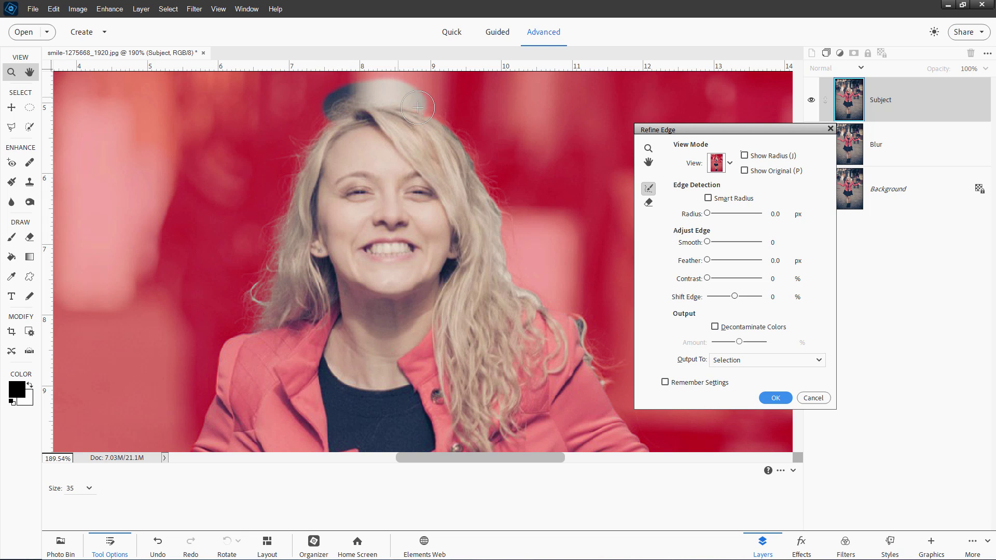
mouse_move(525, 233)
mouse_down()
mouse_move(522, 273)
mouse_move(542, 288)
mouse_move(570, 257)
mouse_move(564, 303)
mouse_move(585, 317)
mouse_move(612, 378)
mouse_move(605, 329)
mouse_up()
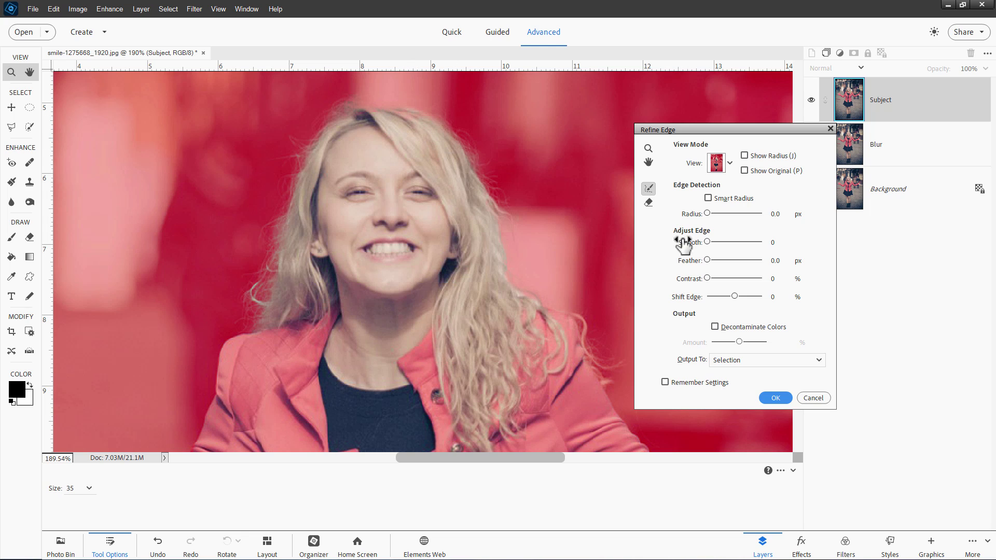
- Erase the over-refinement across the top of the head
click(649, 202)
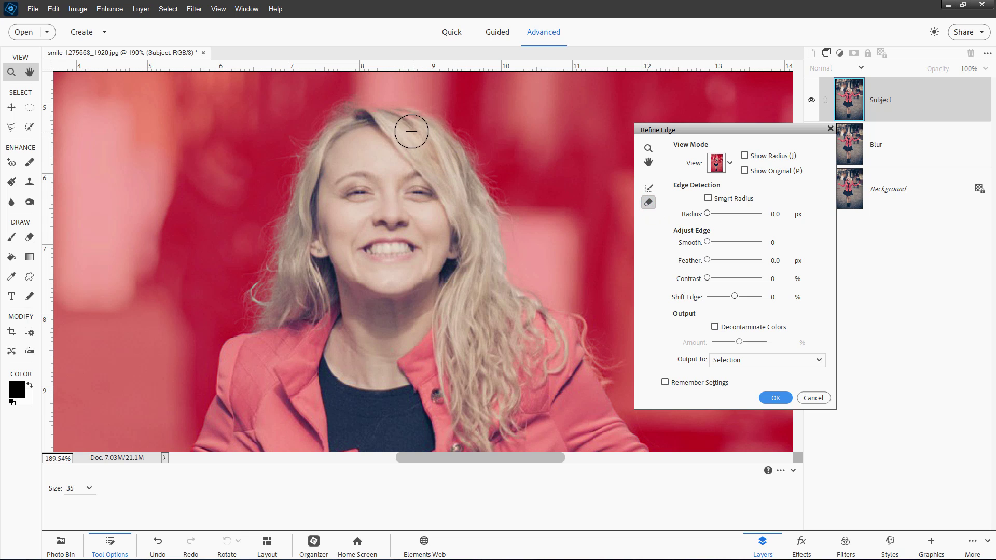
drag(403, 129, 395, 129)
click(392, 128)
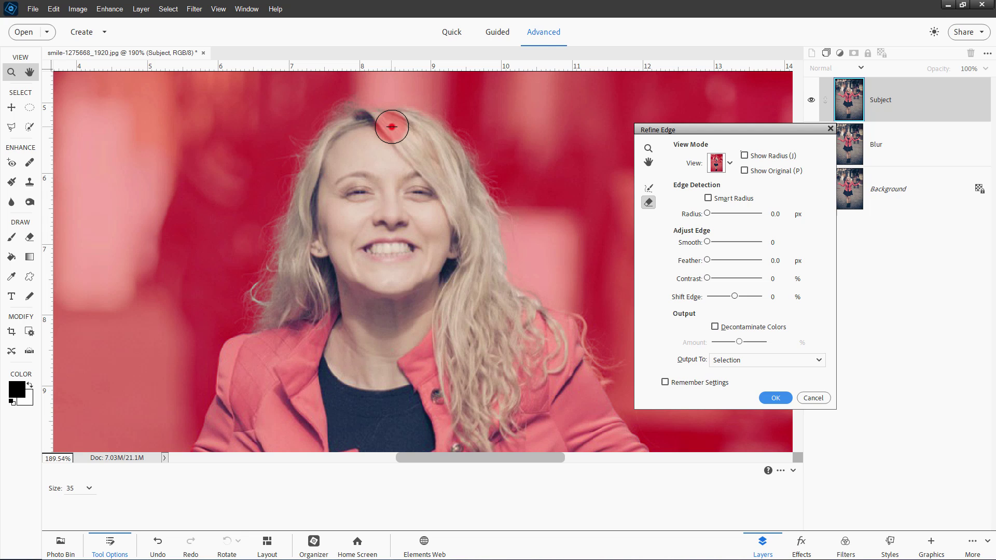
click(413, 129)
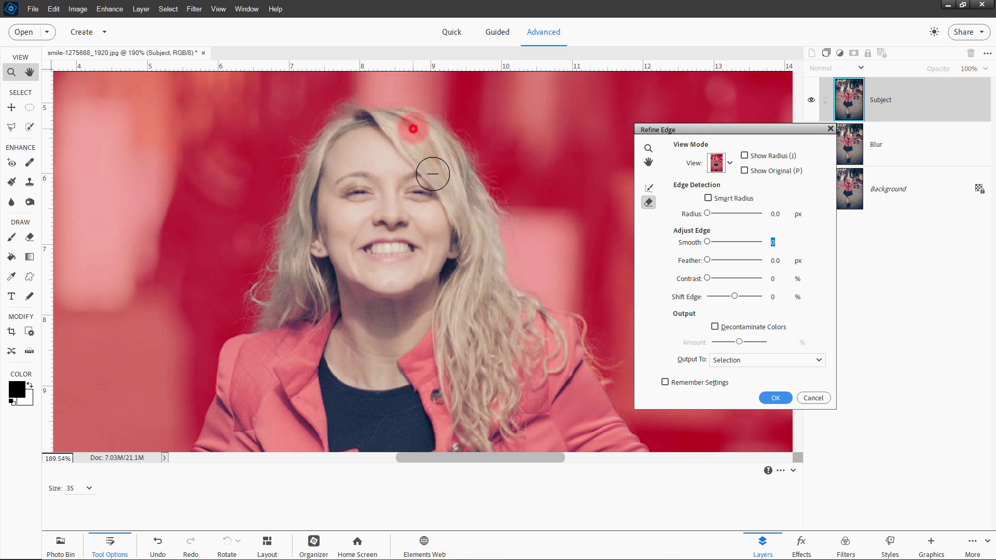
click(365, 128)
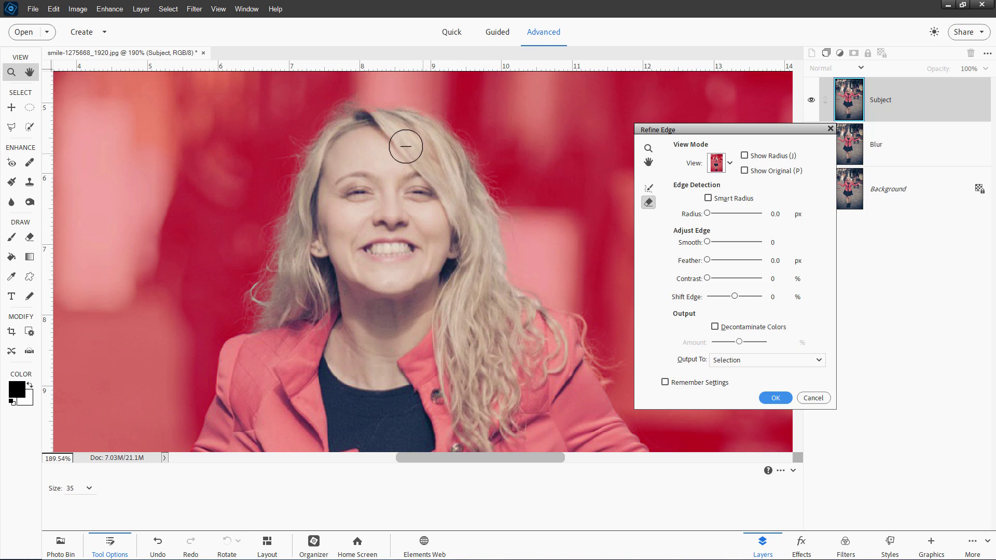
drag(370, 123, 395, 159)
- Output the refined selection to a New Layer with Layer Mask
click(746, 359)
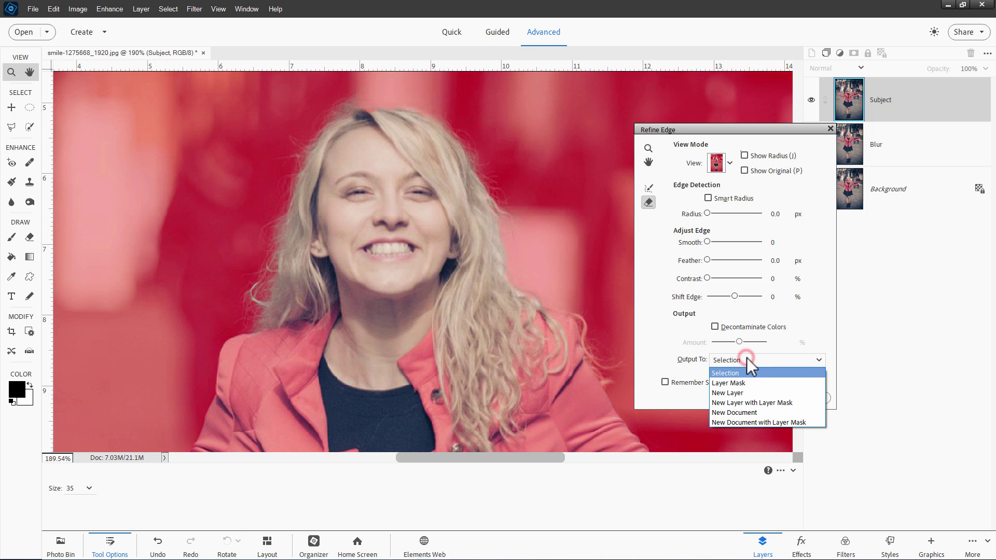
click(732, 402)
click(779, 398)
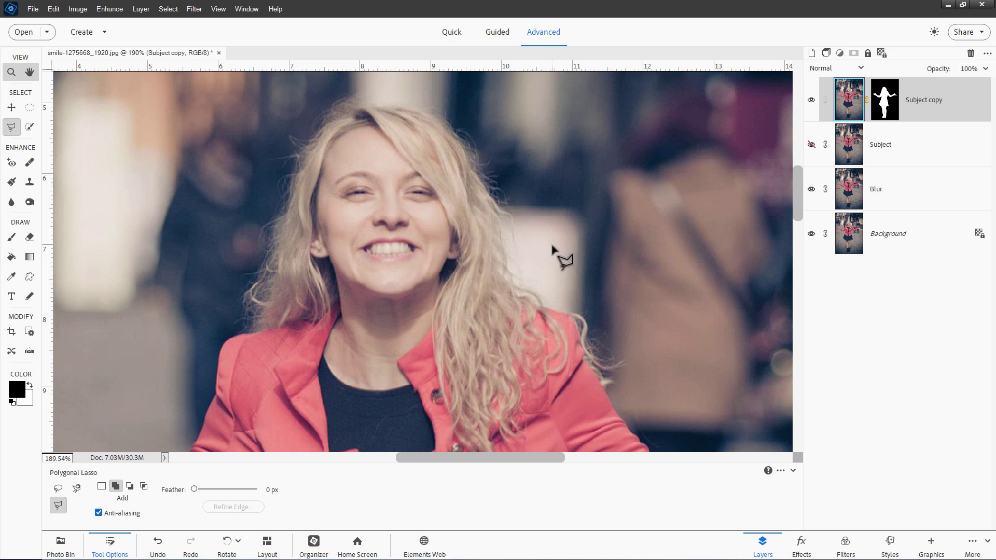
- Fit the photo on screen and hide, then reshow, the Blur and Background layers to check the cutout
key(ctrl+0)
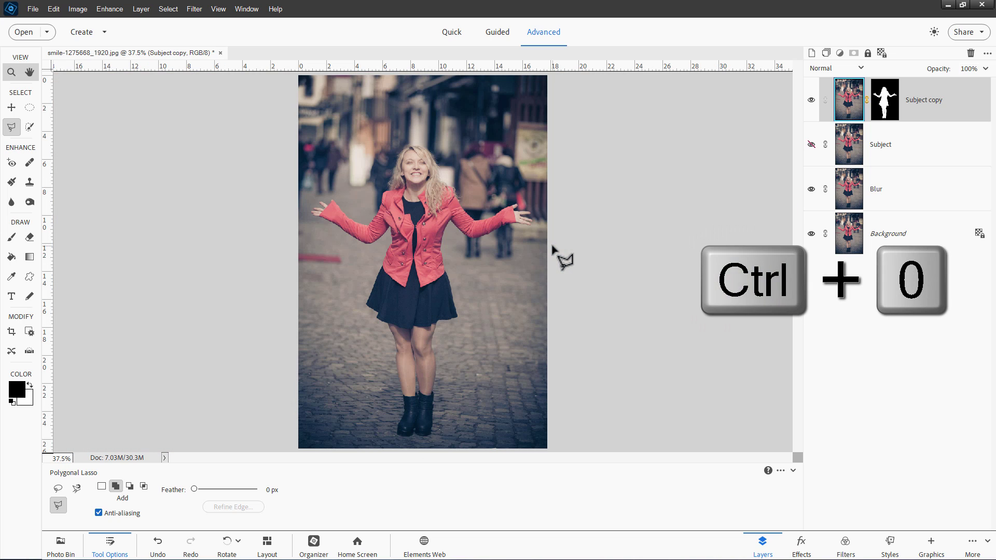
click(811, 189)
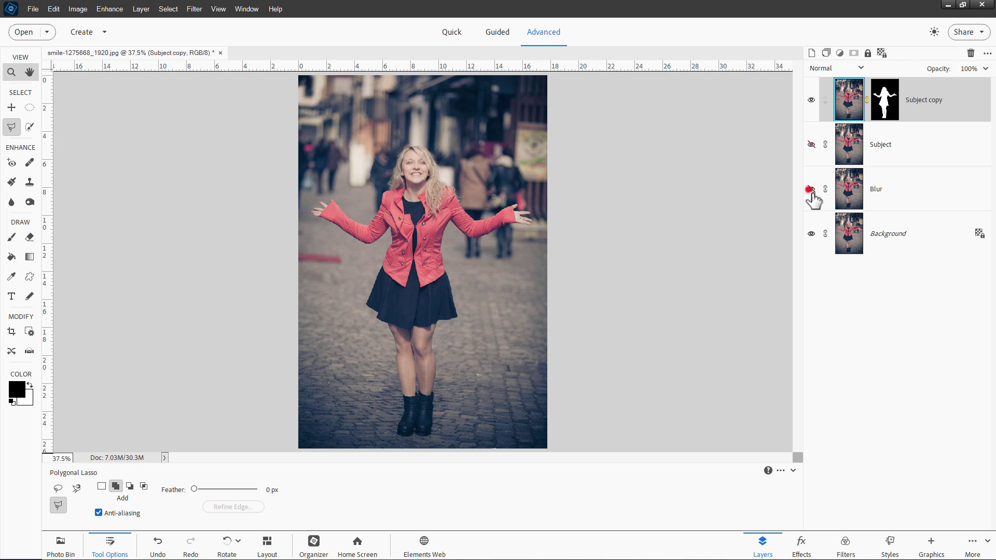
click(812, 235)
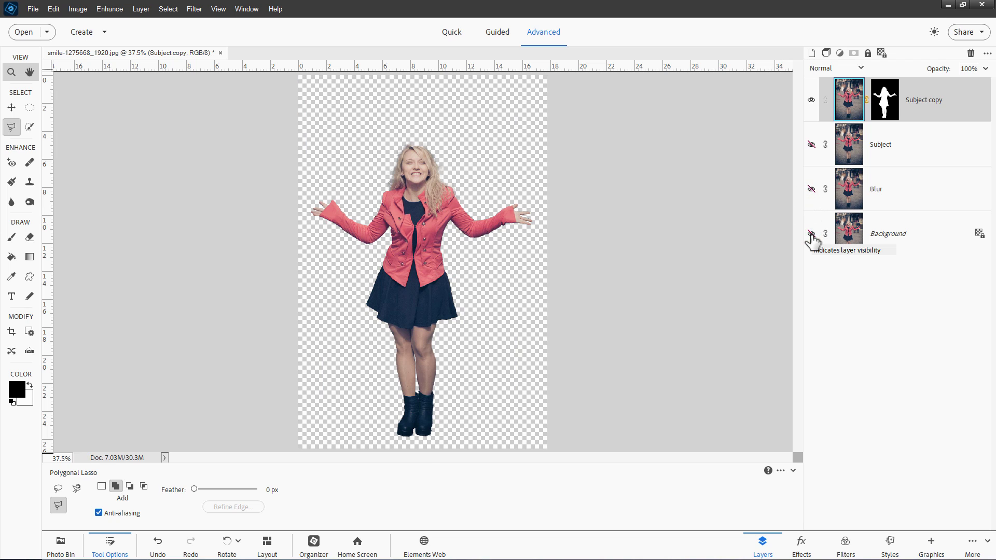
click(811, 234)
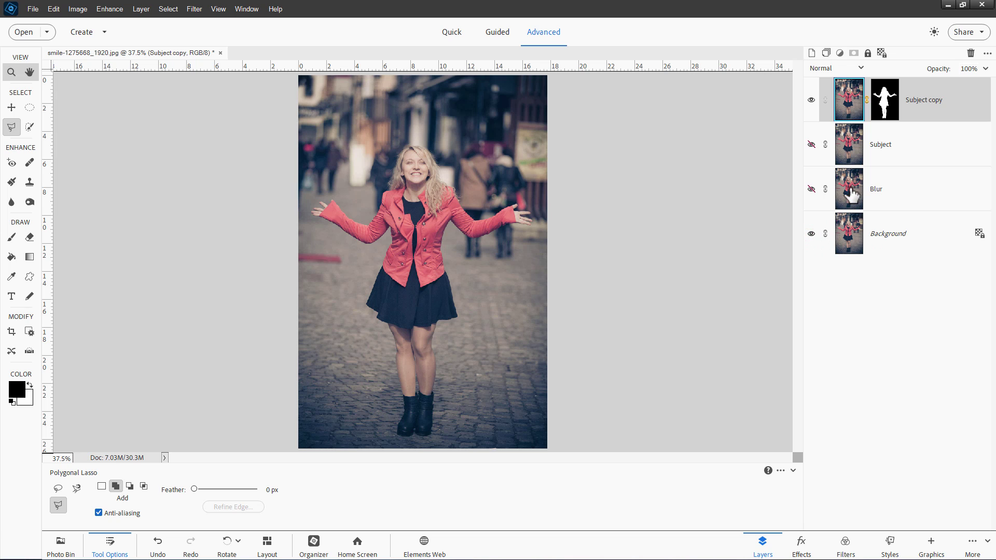
click(812, 190)
- Apply a 13.9-pixel Gaussian Blur to the Blur layer after comparing the preview on and off
click(11, 107)
click(915, 193)
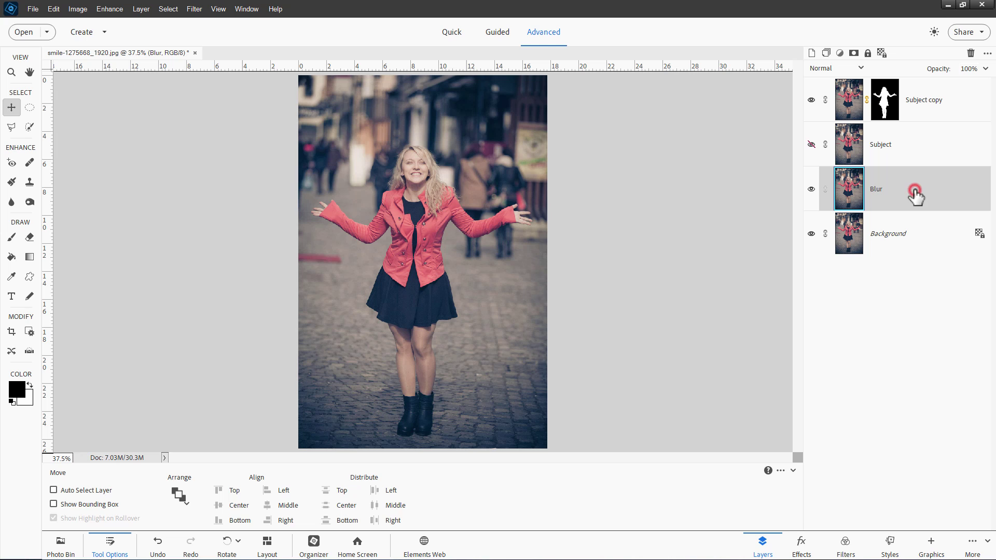
click(189, 11)
click(212, 85)
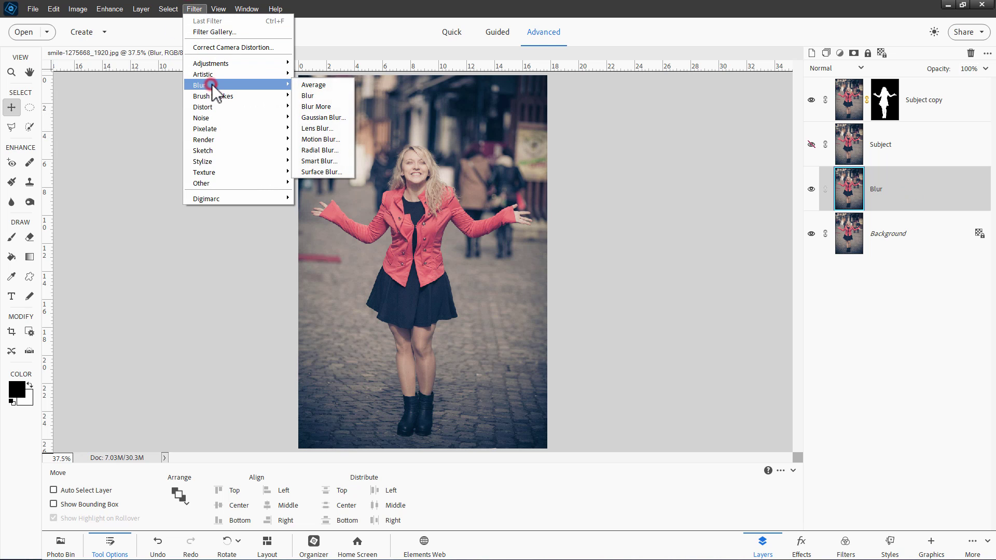
click(319, 117)
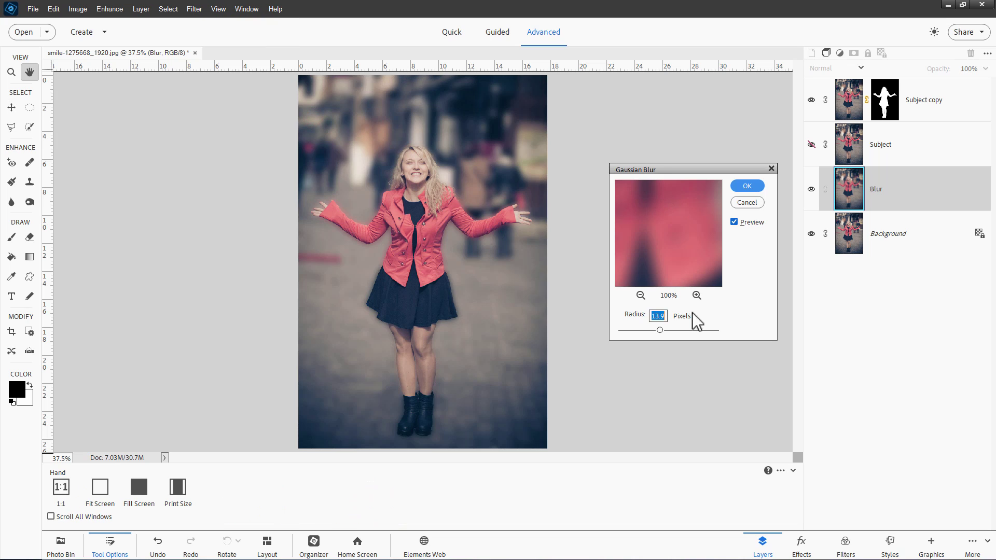
double_click(665, 316)
click(734, 222)
click(735, 222)
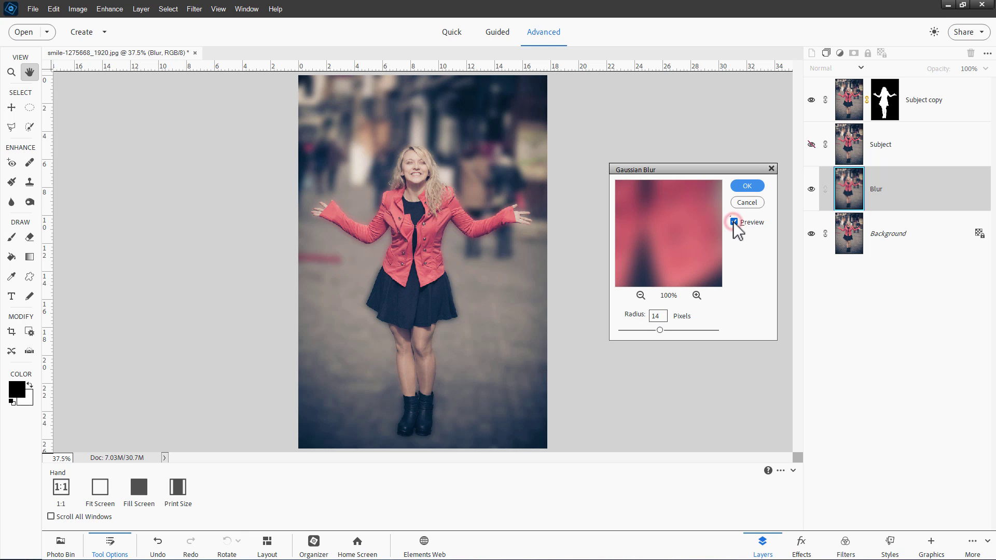
click(734, 222)
click(734, 222)
click(755, 185)
key(v)
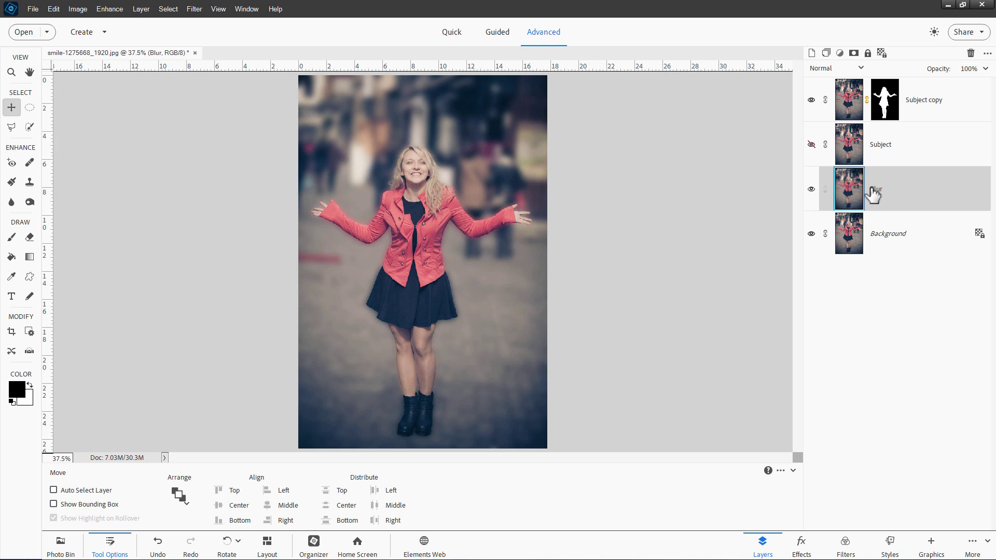
- Add a white layer mask to the Blur layer and choose the Black, White linear gradient
click(854, 53)
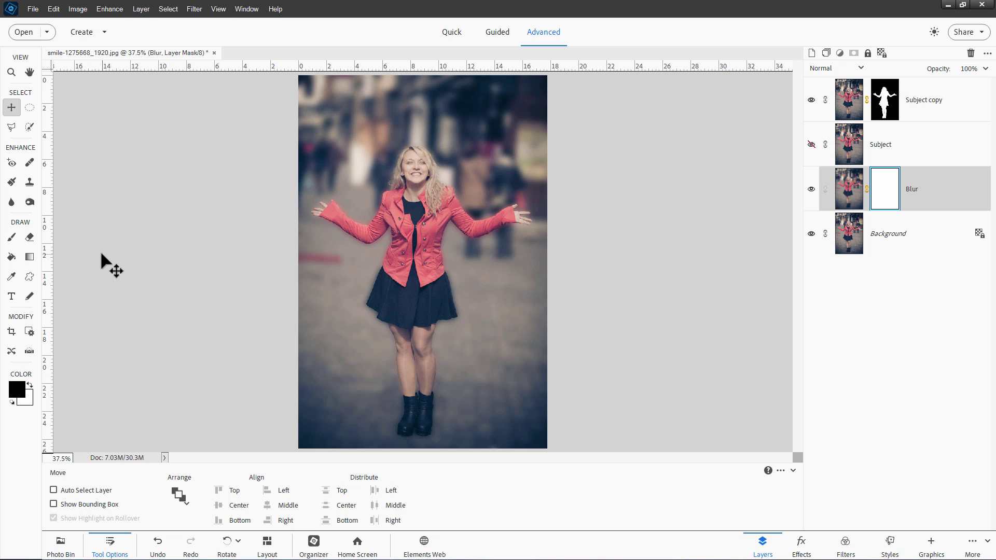
click(29, 257)
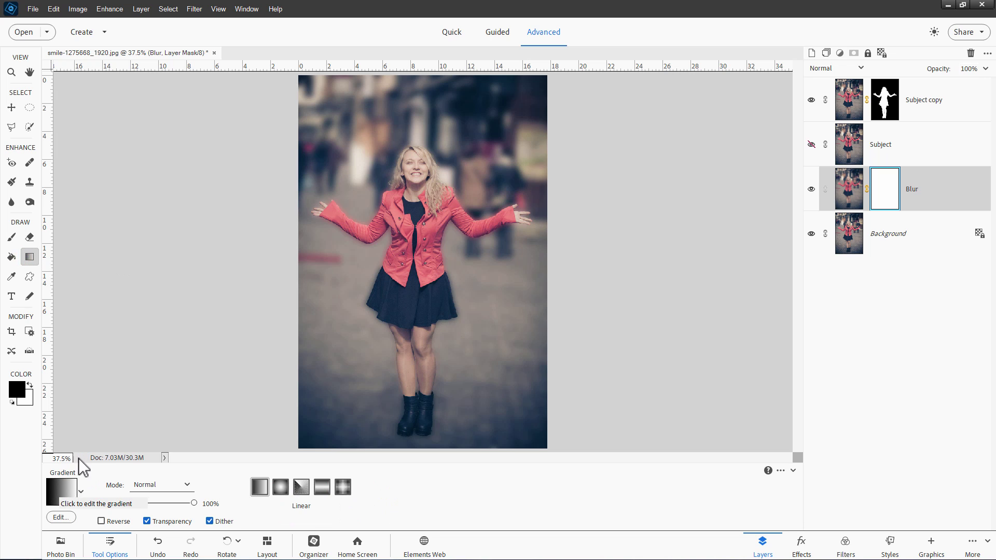
click(53, 497)
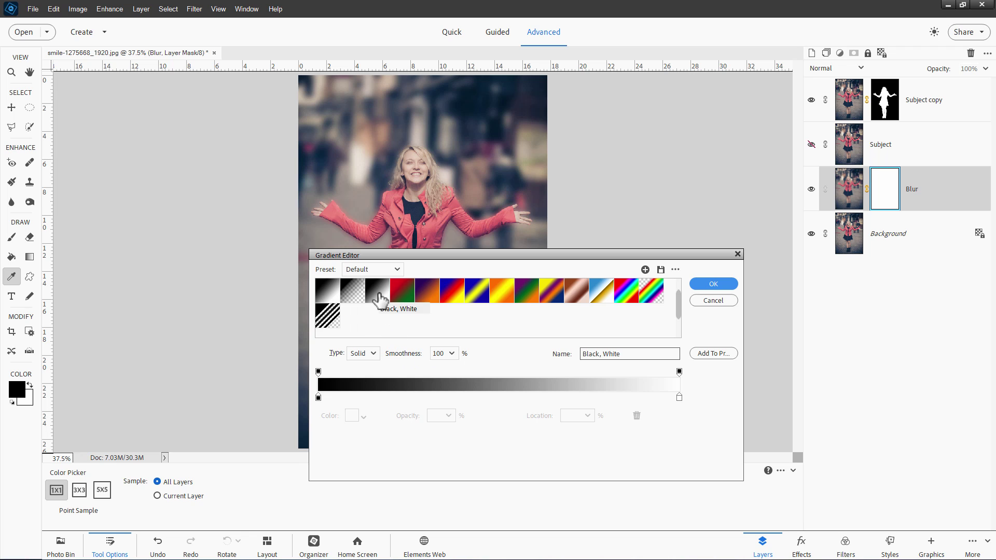
click(725, 284)
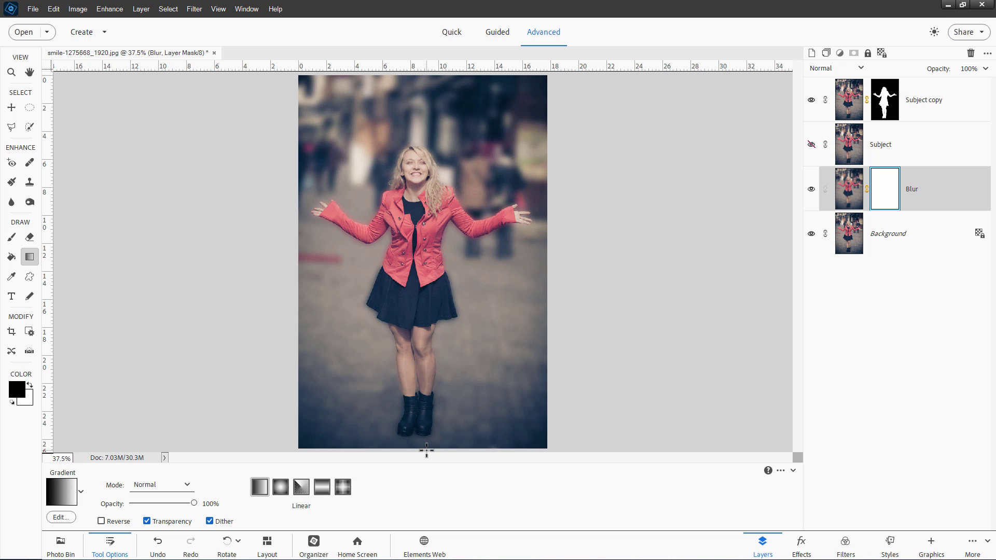
- Draw a vertical black-to-white gradient on the Blur layer mask, keeping the bottom cobblestones sharp
key(shift)
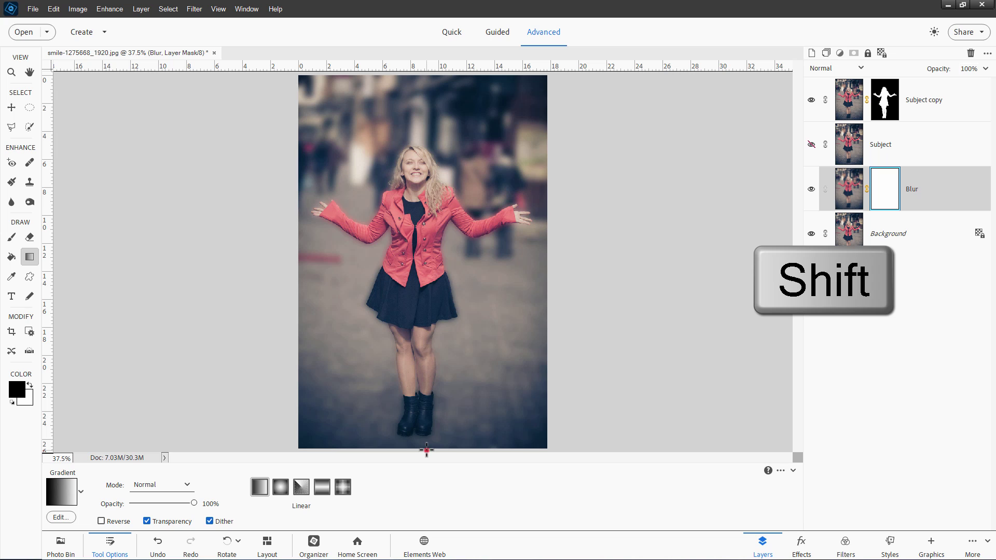
drag(416, 154, 419, 112)
drag(422, 77, 424, 77)
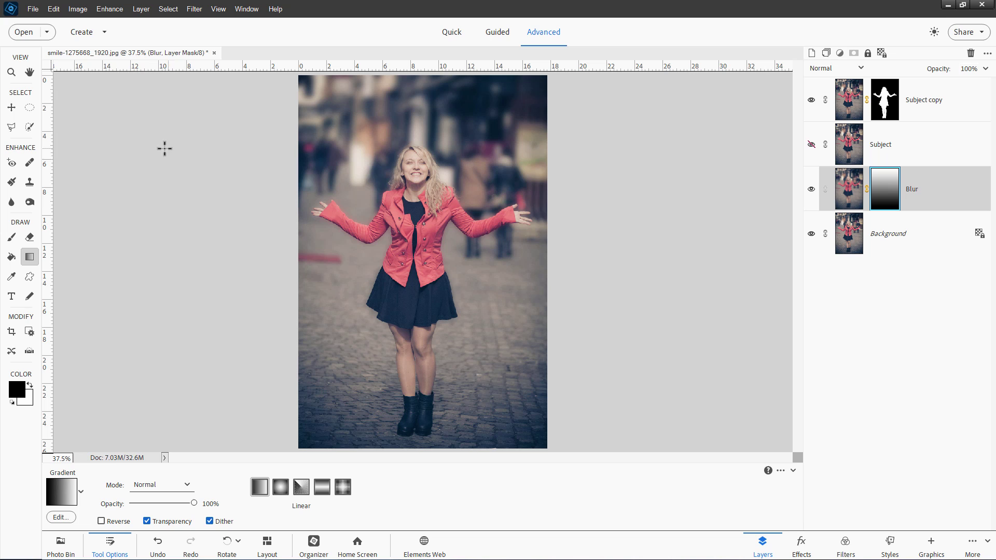
- Add a Photo Filter adjustment layer clipped to Blur, set to Cooling Filter (80)
click(139, 9)
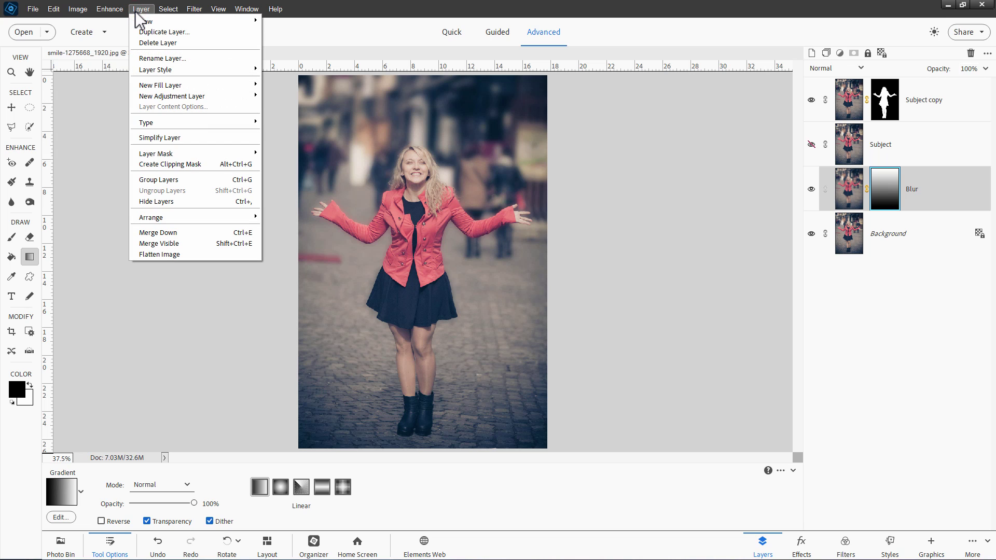
mouse_move(167, 95)
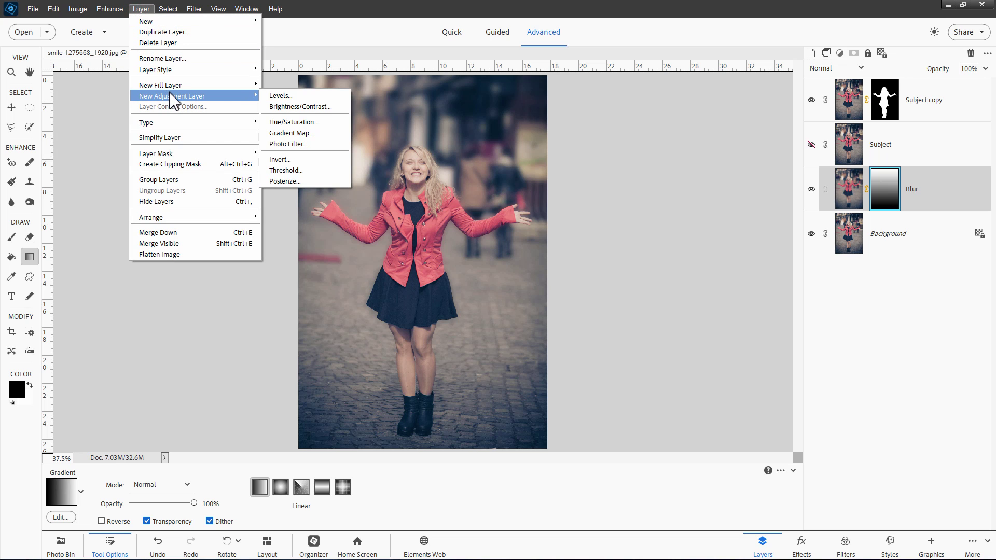
click(284, 143)
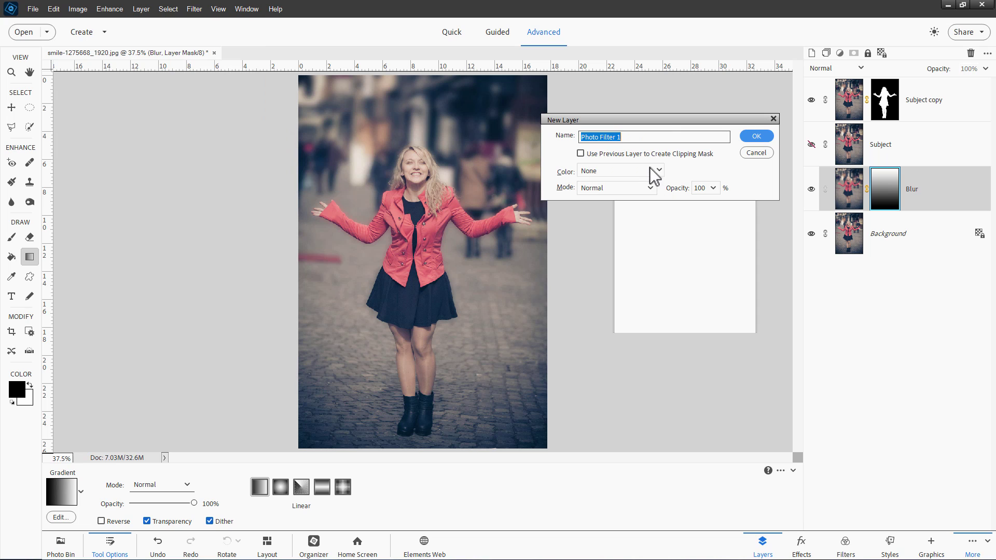
click(582, 153)
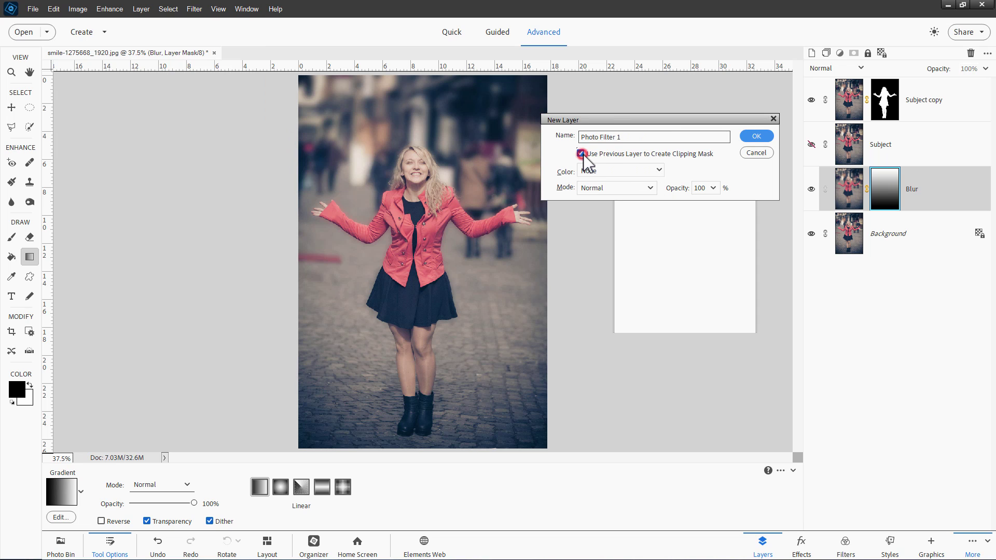
click(744, 138)
click(690, 169)
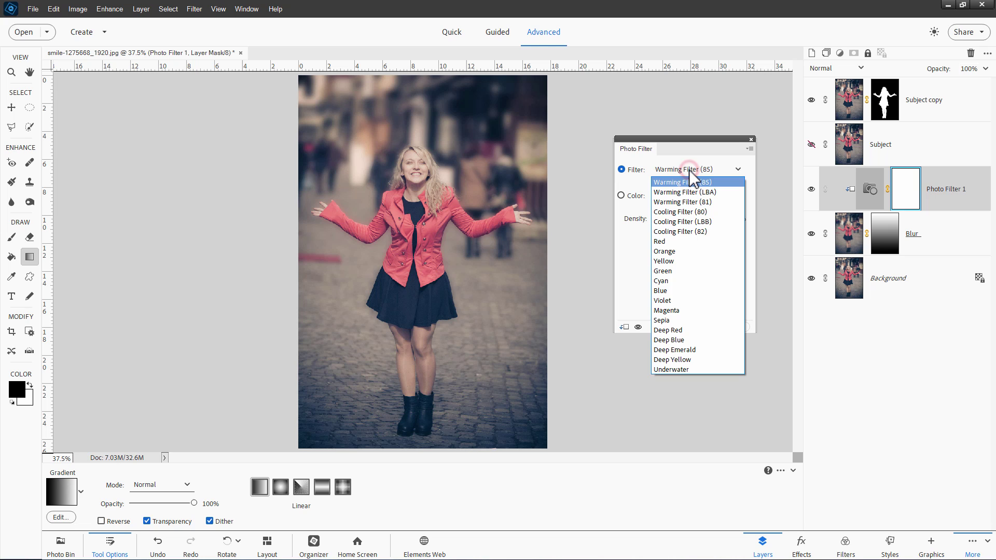
click(696, 212)
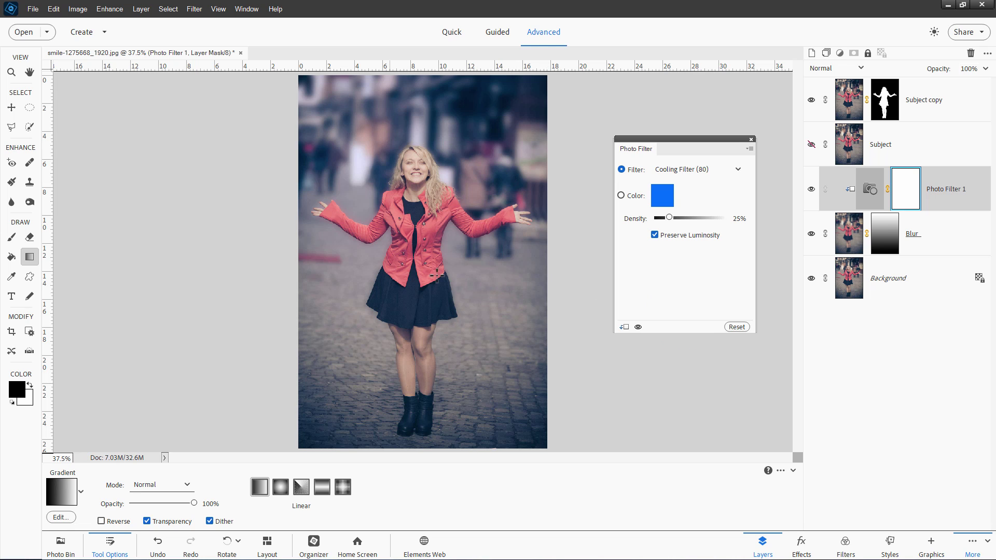
click(751, 139)
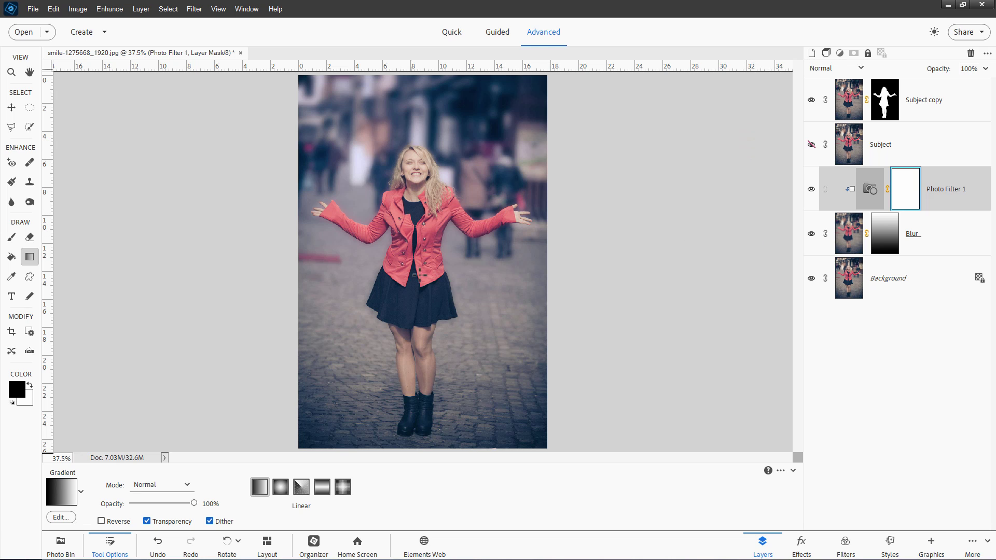
- Add a Photo Filter 2 layer clipped to Subject copy with Warming Filter (85), comparing it on and off
click(935, 104)
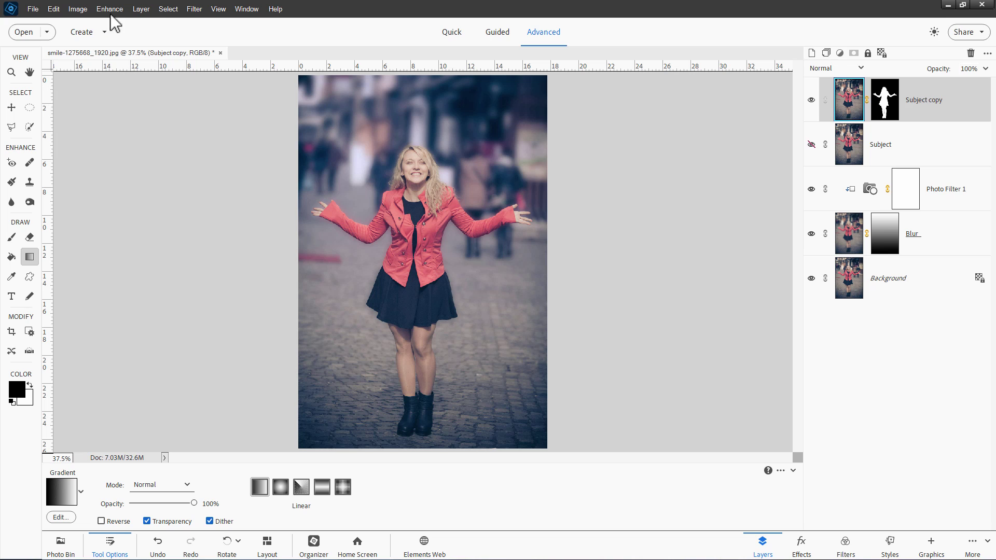
click(141, 9)
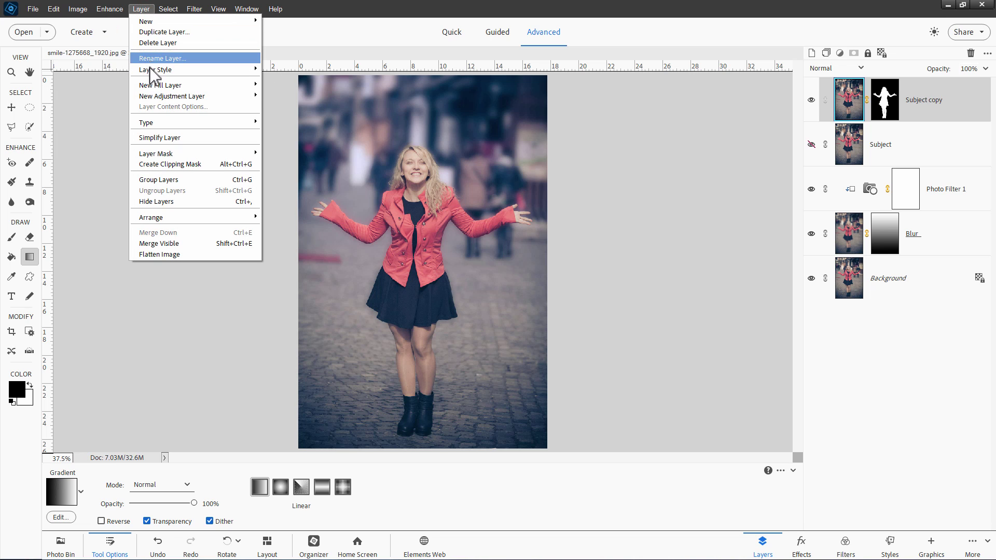
mouse_move(161, 95)
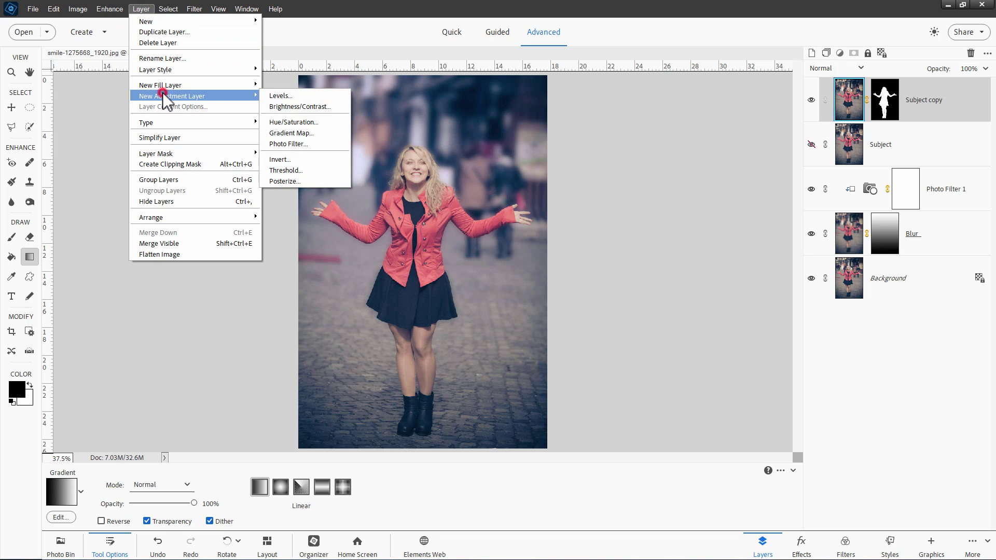
click(299, 143)
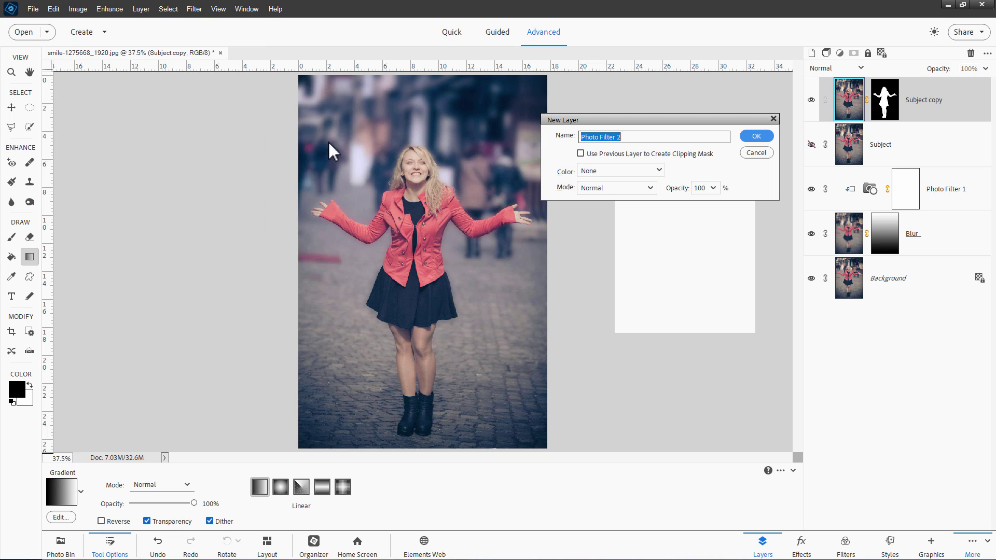
click(583, 154)
click(752, 136)
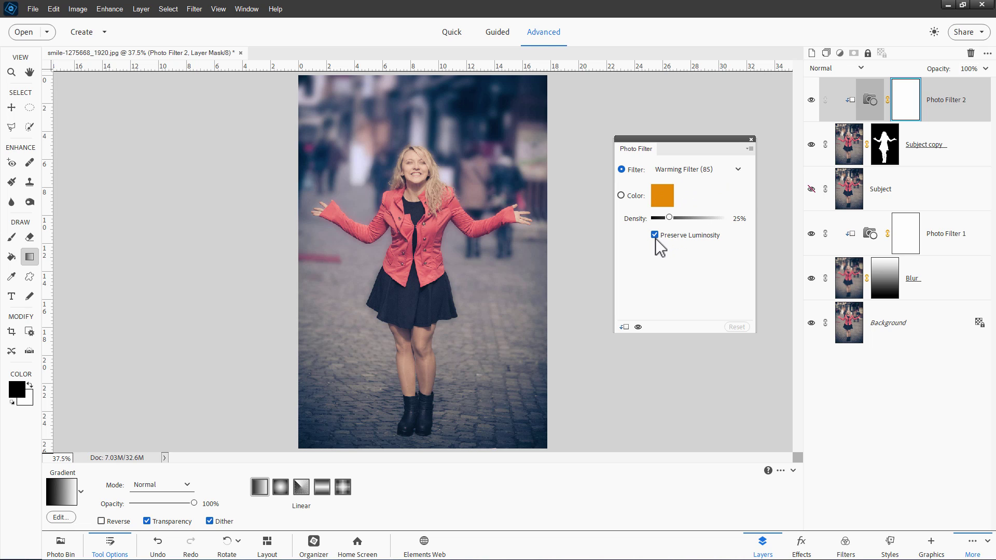
click(638, 327)
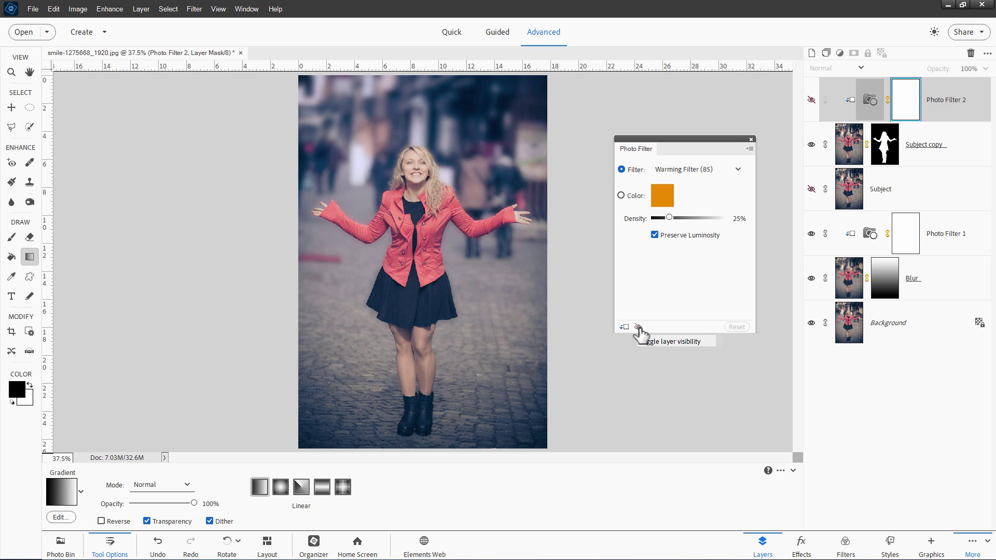
click(638, 327)
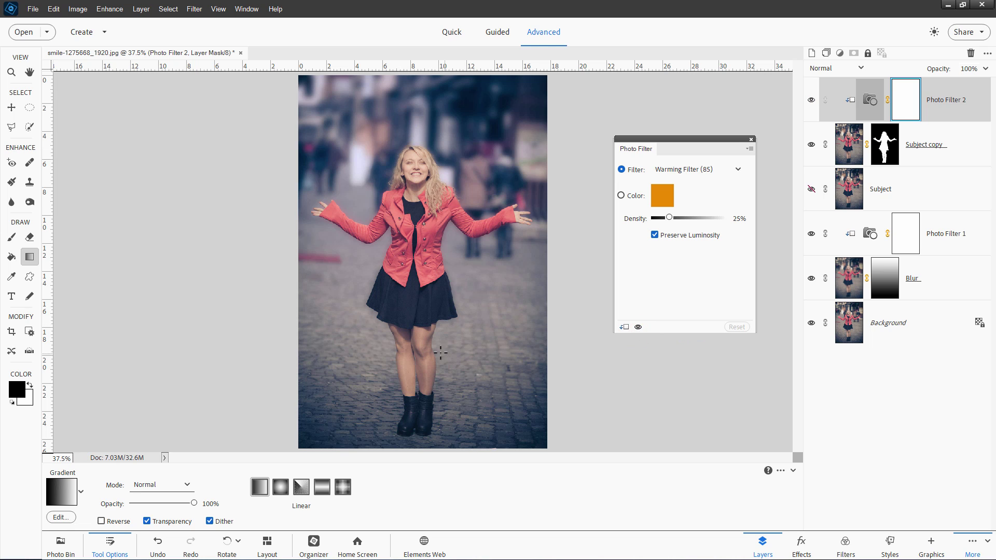
click(750, 140)
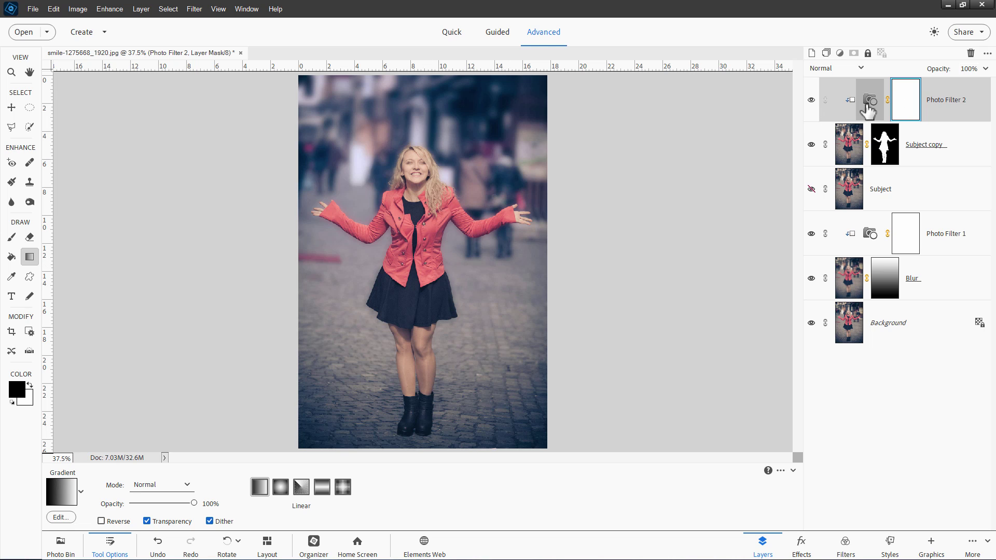
- Add a Levels 1 adjustment layer clipped to Subject copy
click(849, 144)
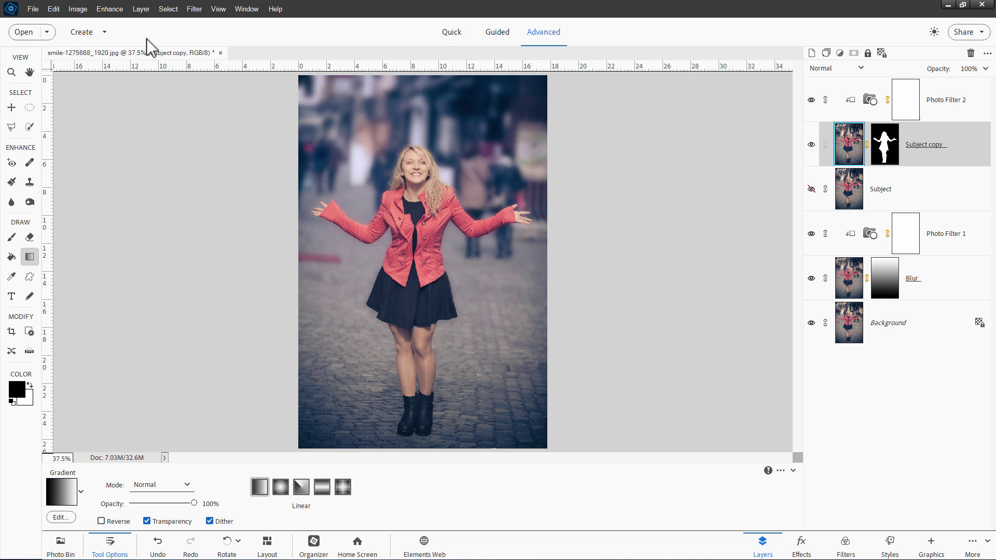
click(140, 9)
click(167, 94)
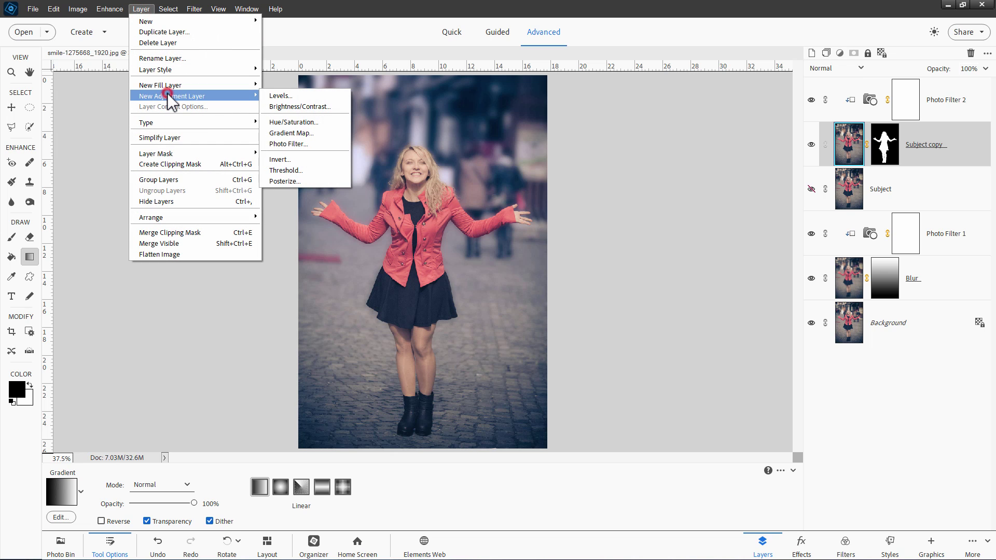
click(271, 96)
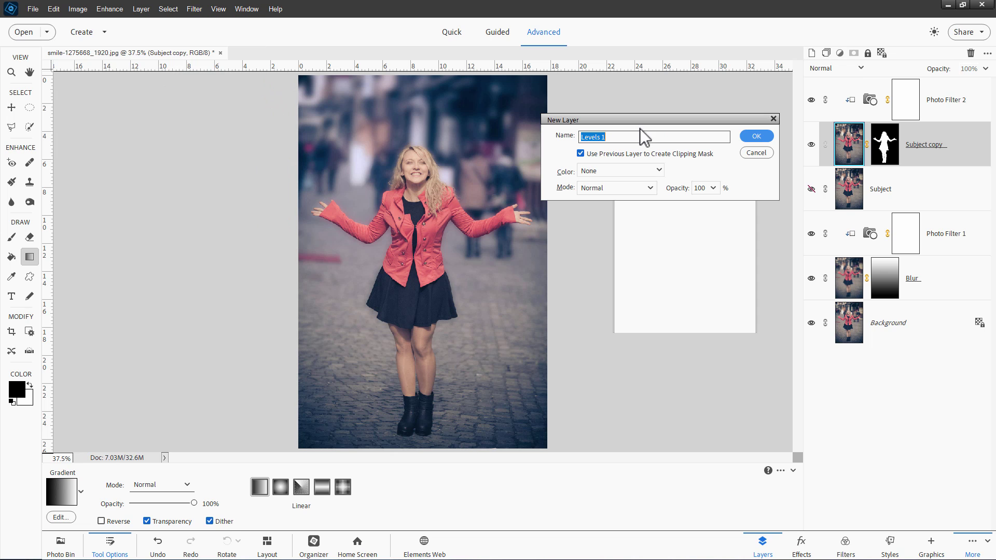
click(752, 137)
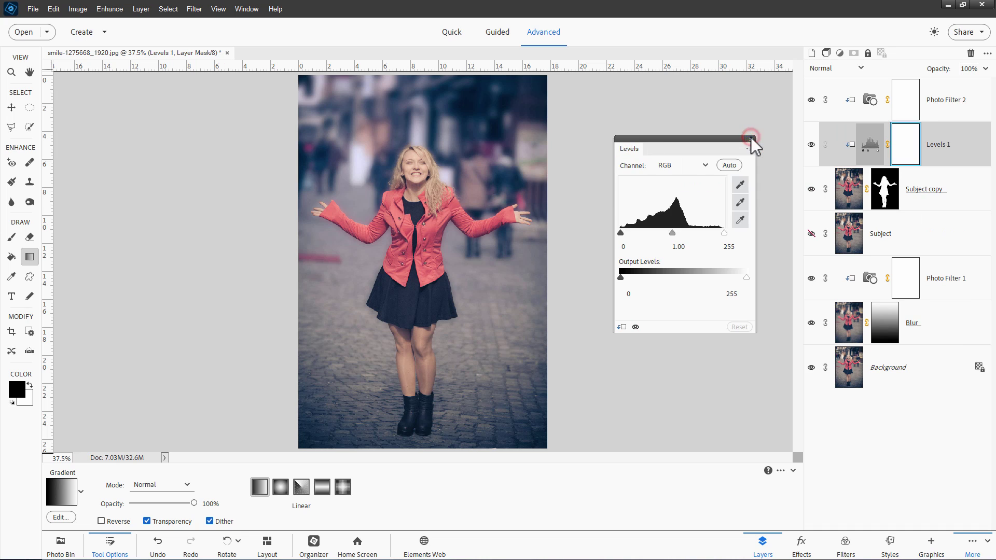
- Pull the white point slightly in, ending with input levels 14, 0.92 and 244
click(621, 233)
mouse_move(623, 232)
mouse_down()
mouse_move(647, 232)
mouse_move(627, 232)
mouse_up()
click(621, 232)
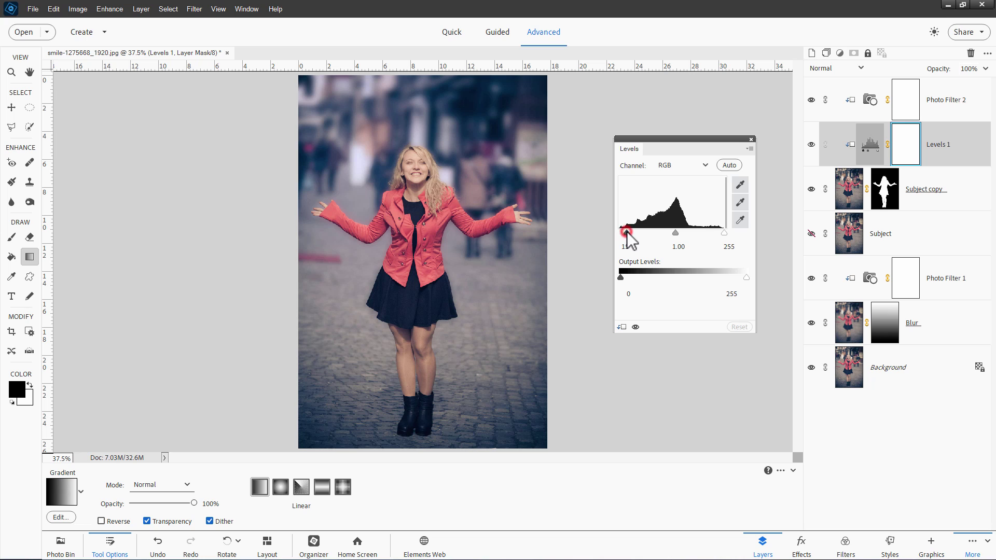
click(676, 233)
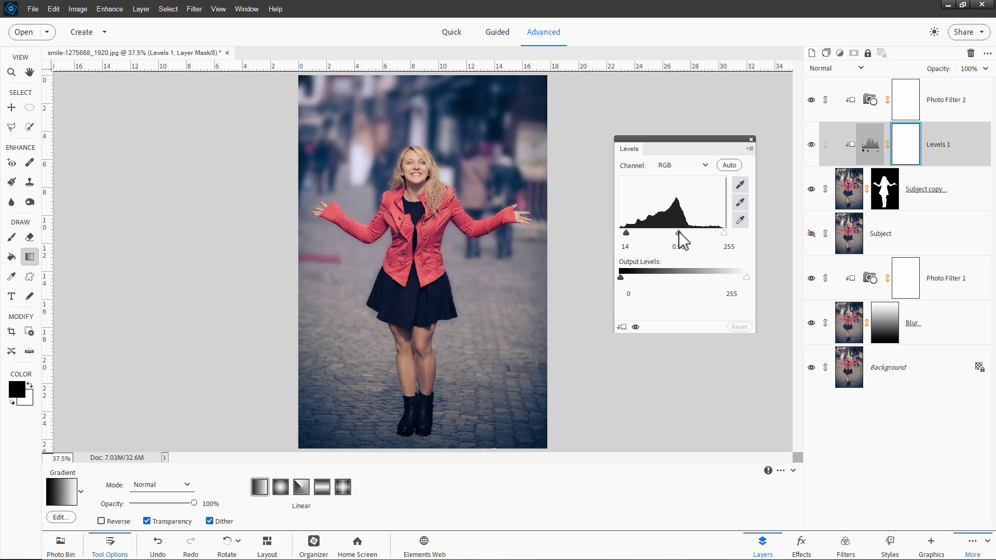
click(725, 234)
drag(724, 234, 720, 233)
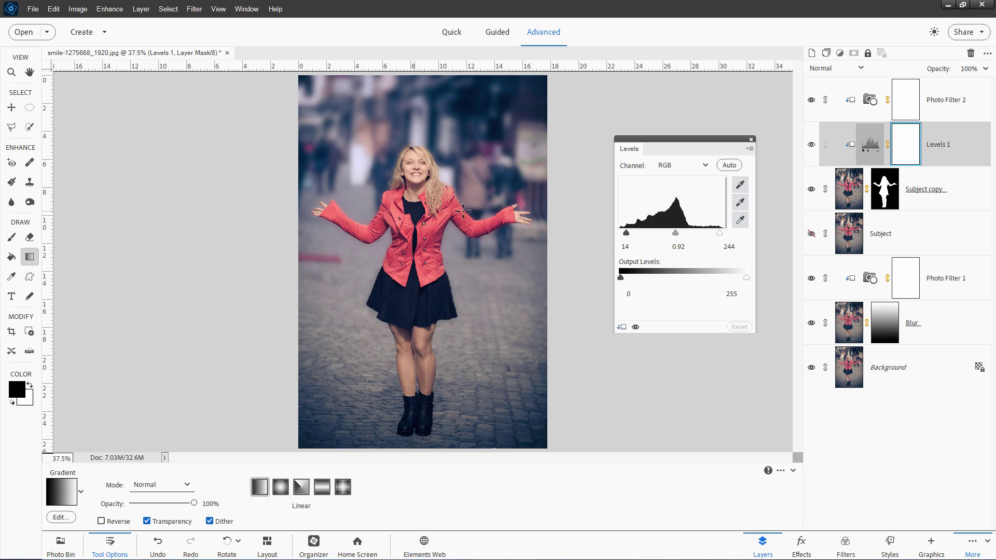
click(752, 140)
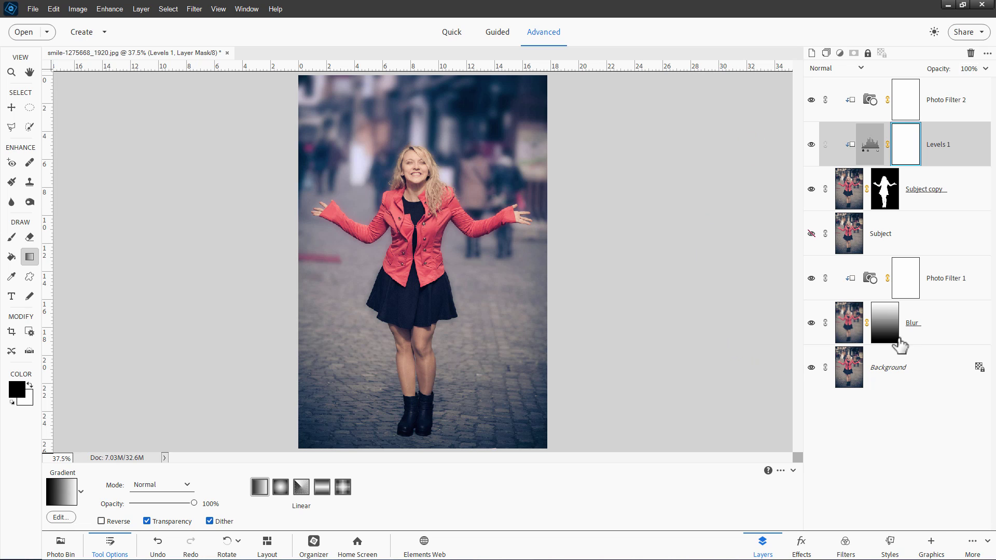
- Duplicate the Background layer and move Background copy to the top of the stack
click(889, 374)
right_click(889, 369)
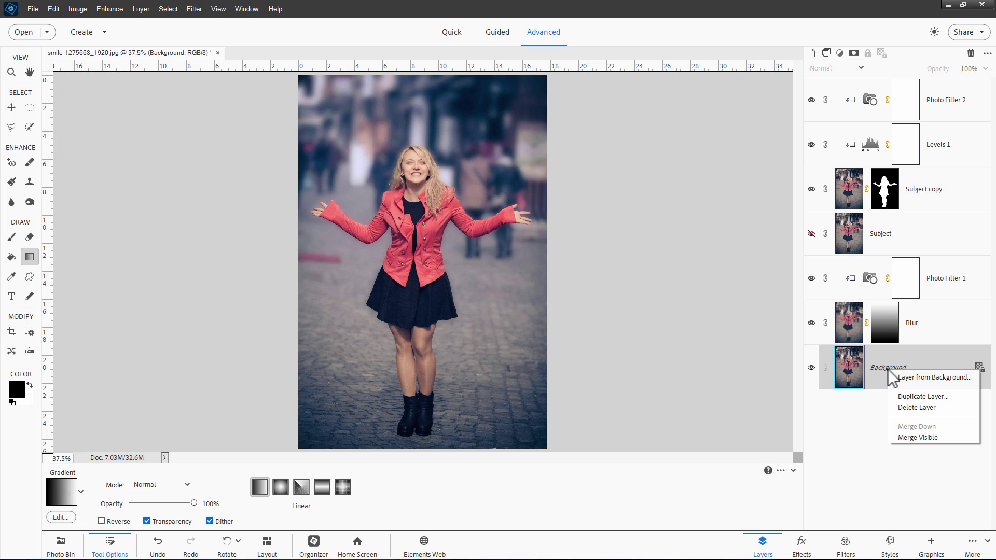
click(914, 396)
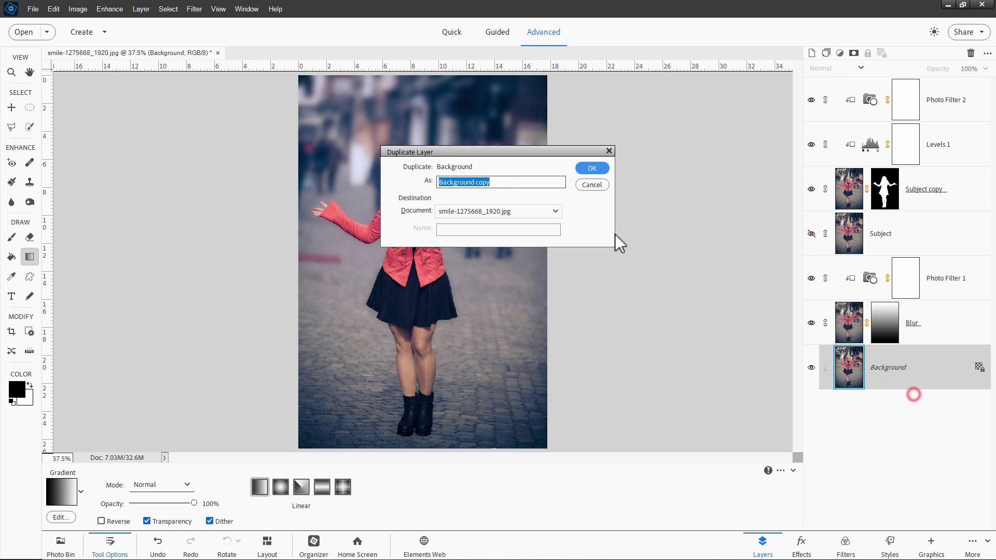
click(592, 168)
drag(934, 381, 898, 98)
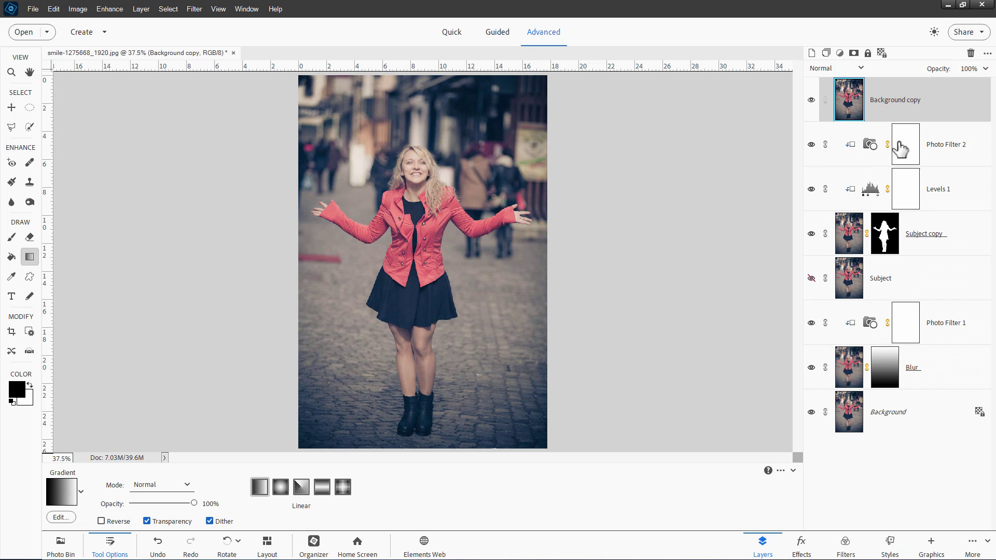
- Toggle Background copy's visibility for a before/after comparison, leaving it hidden
click(811, 101)
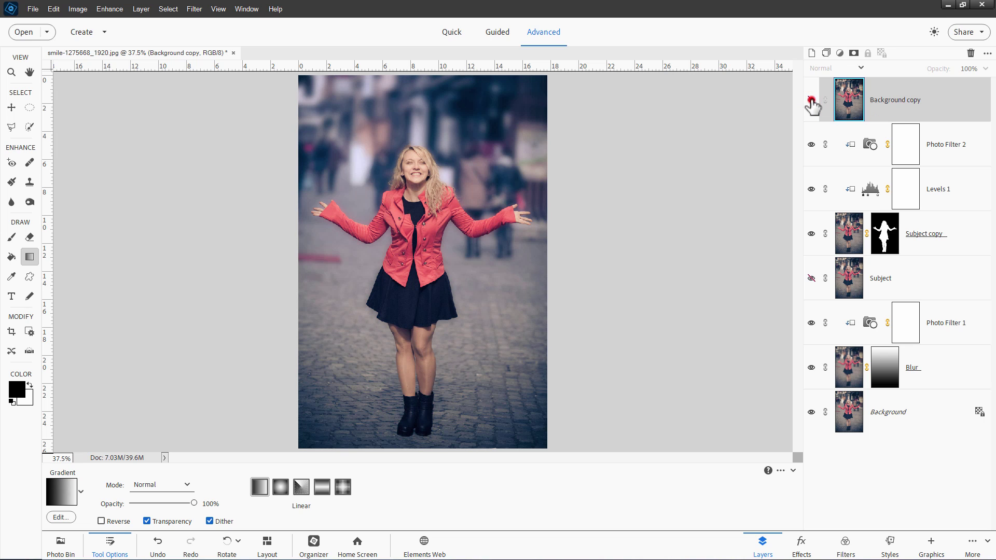
click(811, 100)
click(811, 100)
click(811, 100)
click(811, 100)
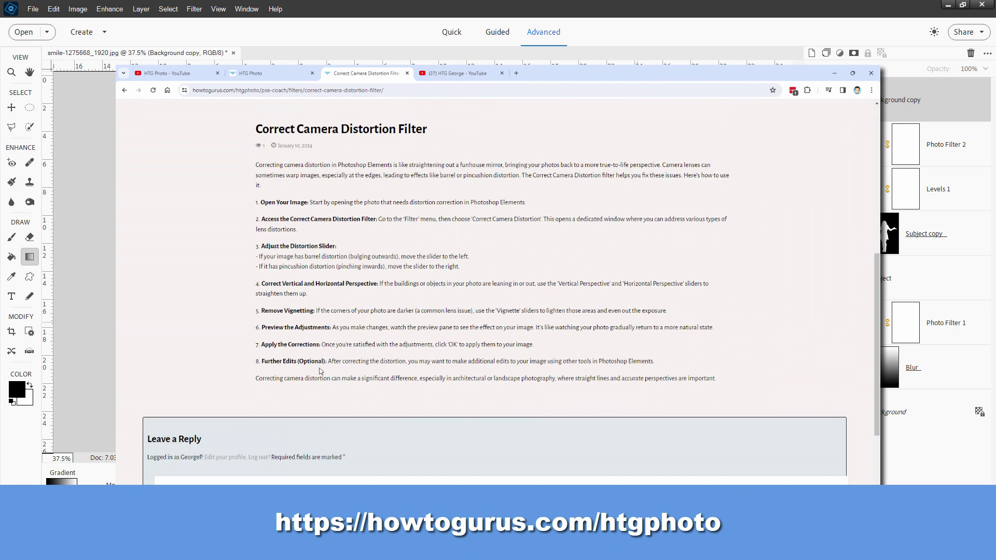
- Search the PSE Coach for 'justify t' and open the Justify Text article
text(jus)
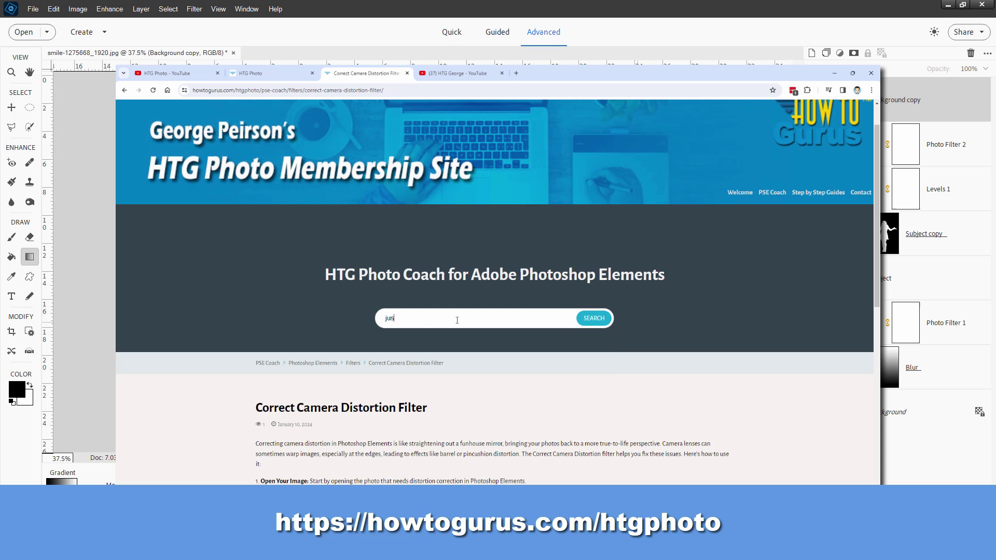
text(tify t)
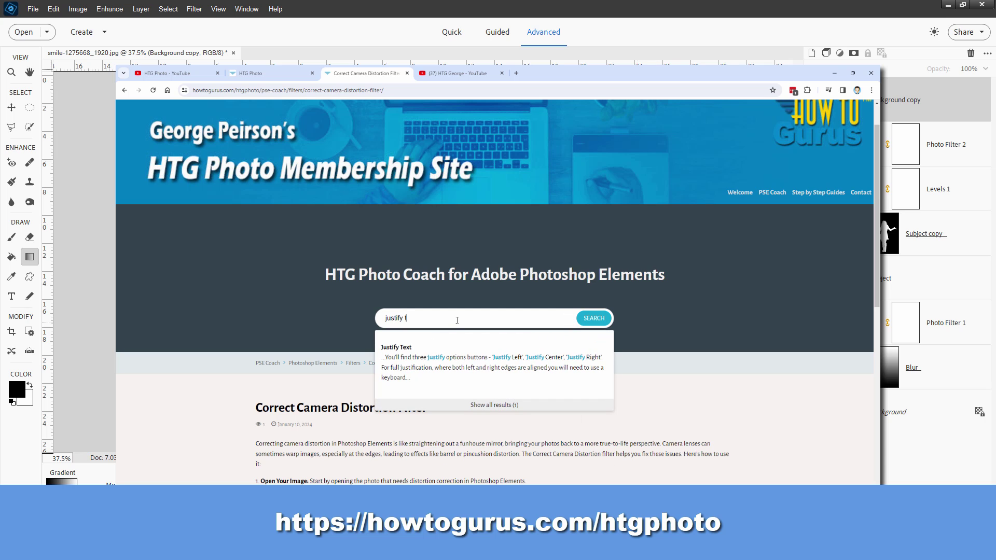
click(414, 346)
scroll(328, 313, down, 2)
scroll(329, 314, down, 2)
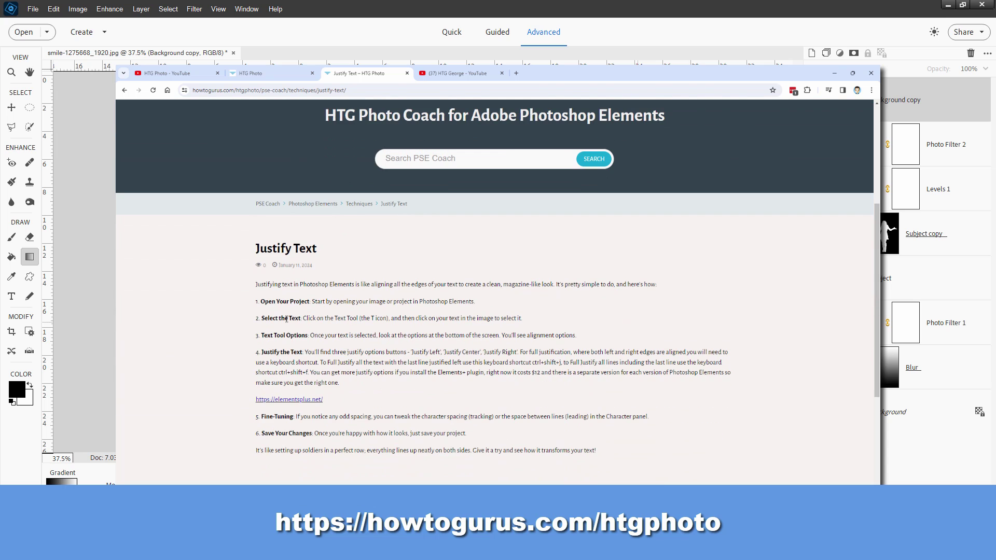